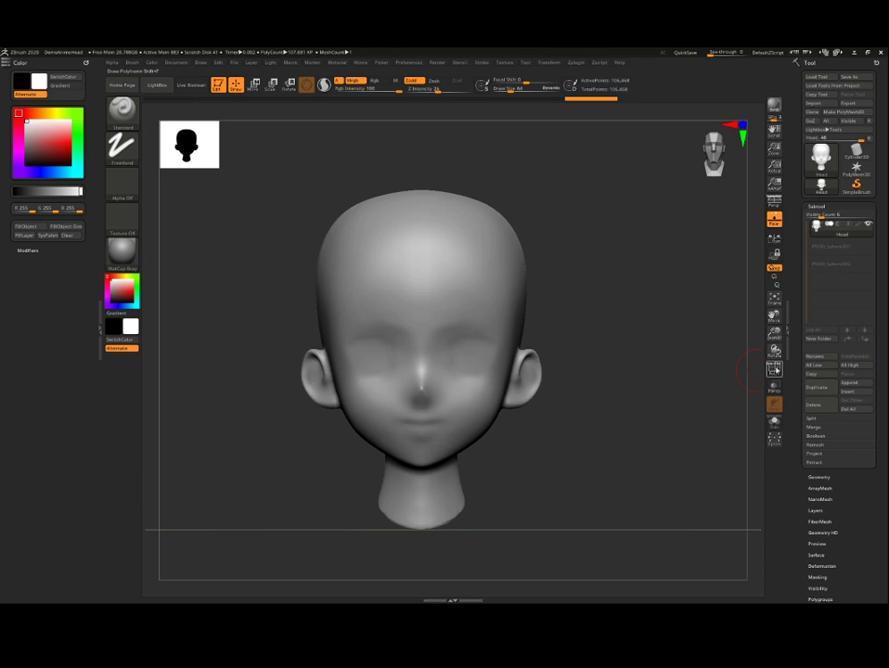
# Show the head's polyframe so its wireframe and polygroup colours are displayed.
pyautogui.hotkey('shift', 'f')
pyautogui.moveTo(608, 328)
pyautogui.mouseDown()
pyautogui.moveTo(586, 341)
pyautogui.moveTo(586, 323)
pyautogui.moveTo(618, 343)
pyautogui.moveTo(620, 318)
pyautogui.mouseUp()
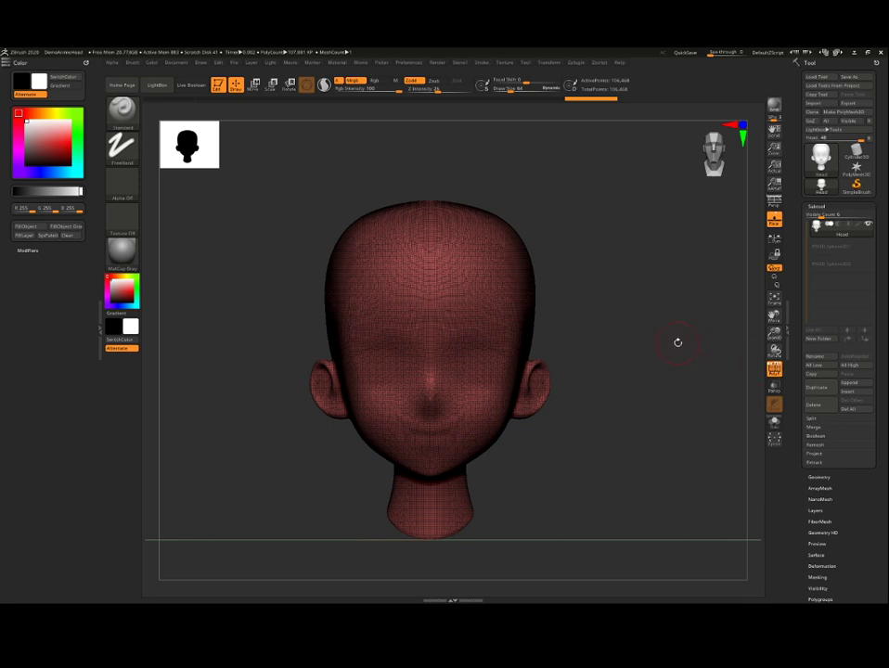
pyautogui.moveTo(677, 343); pyautogui.dragTo(674, 332)
# Mask a round area over one eye socket and convert the masked area into its own polygroup.
pyautogui.moveTo(492, 345)
pyautogui.mouseDown()
pyautogui.moveTo(466, 338)
pyautogui.moveTo(453, 354)
pyautogui.moveTo(462, 367)
pyautogui.moveTo(495, 357)
pyautogui.mouseUp()
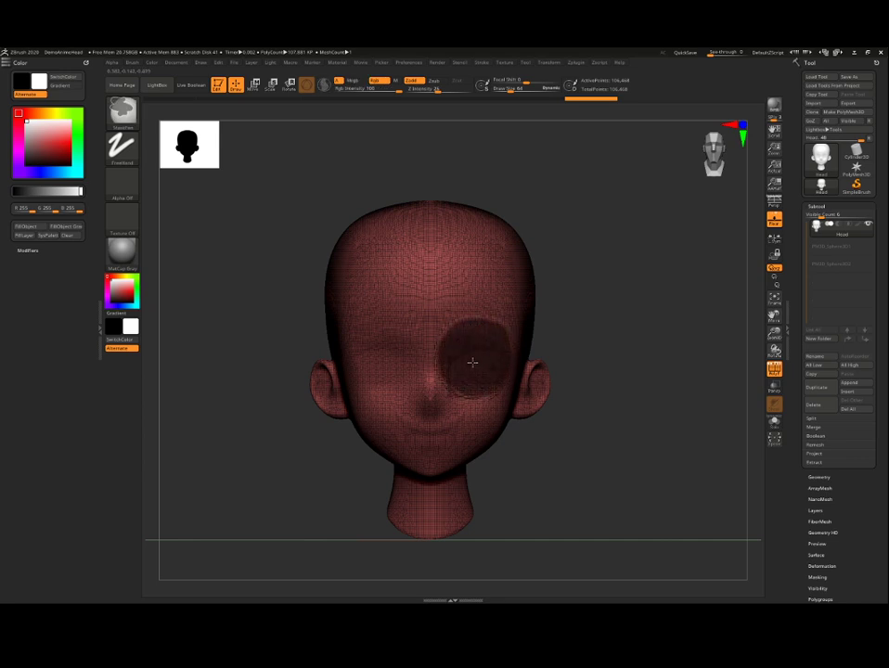
pyautogui.moveTo(645, 321); pyautogui.dragTo(623, 329)
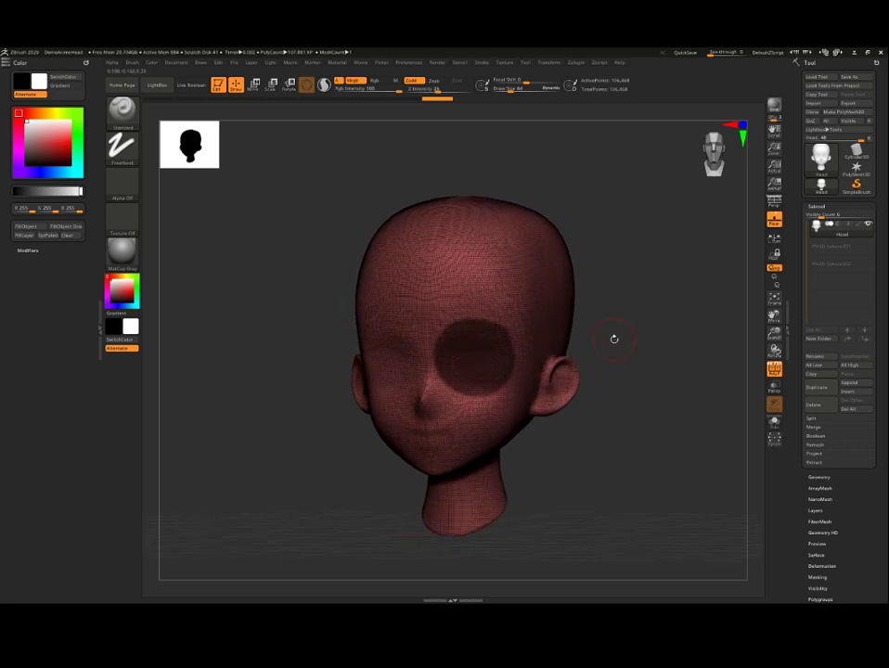
pyautogui.press('ctrl')
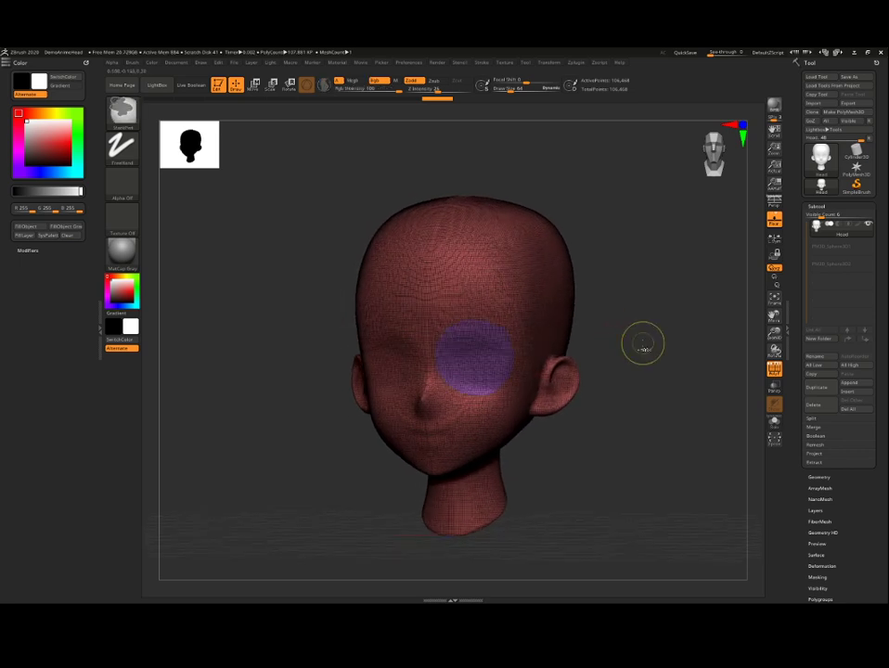
pyautogui.moveTo(642, 347)
pyautogui.mouseDown()
pyautogui.moveTo(649, 326)
pyautogui.moveTo(635, 353)
pyautogui.moveTo(617, 306)
pyautogui.moveTo(651, 351)
pyautogui.moveTo(659, 339)
pyautogui.moveTo(633, 359)
pyautogui.moveTo(635, 337)
pyautogui.moveTo(650, 342)
pyautogui.moveTo(634, 329)
pyautogui.moveTo(605, 331)
pyautogui.moveTo(639, 341)
pyautogui.moveTo(647, 349)
pyautogui.moveTo(635, 353)
pyautogui.moveTo(666, 373)
pyautogui.moveTo(655, 371)
pyautogui.moveTo(668, 349)
pyautogui.mouseUp()
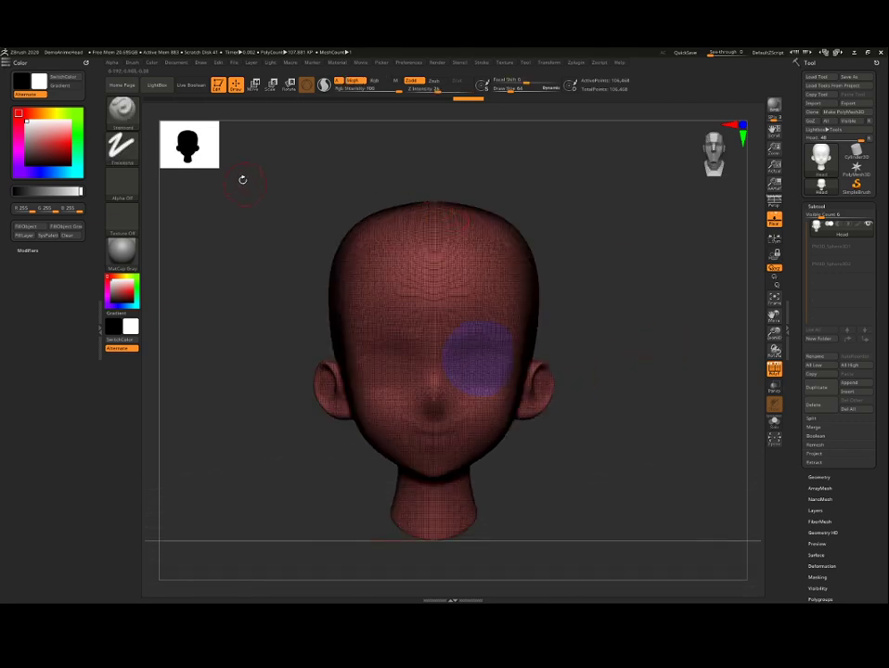
# Dock the Brush palette in the tray and set its auto masking Mask By Polygroups value to 100.
pyautogui.moveTo(85, 63); pyautogui.dragTo(243, 190)
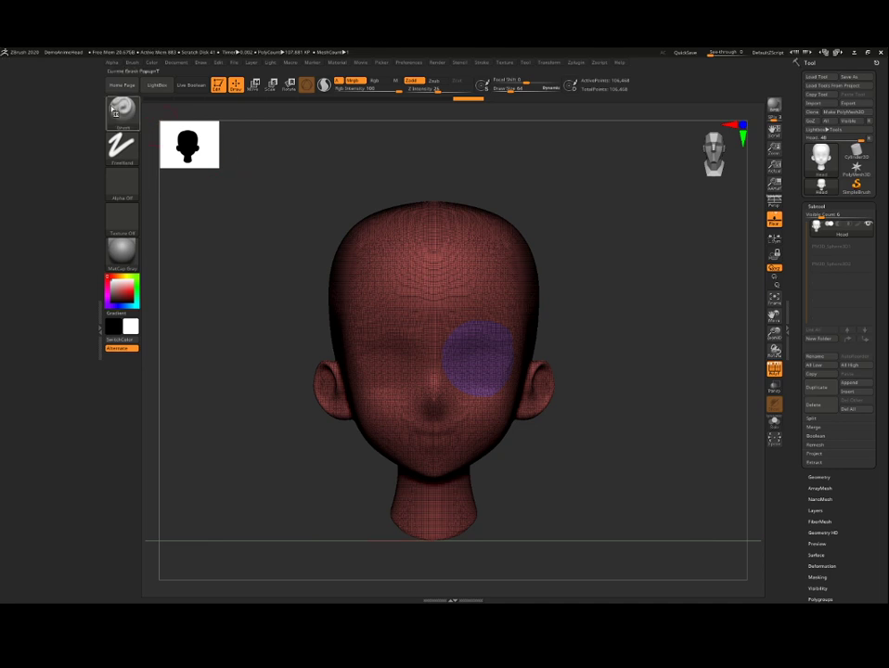
pyautogui.click(132, 62)
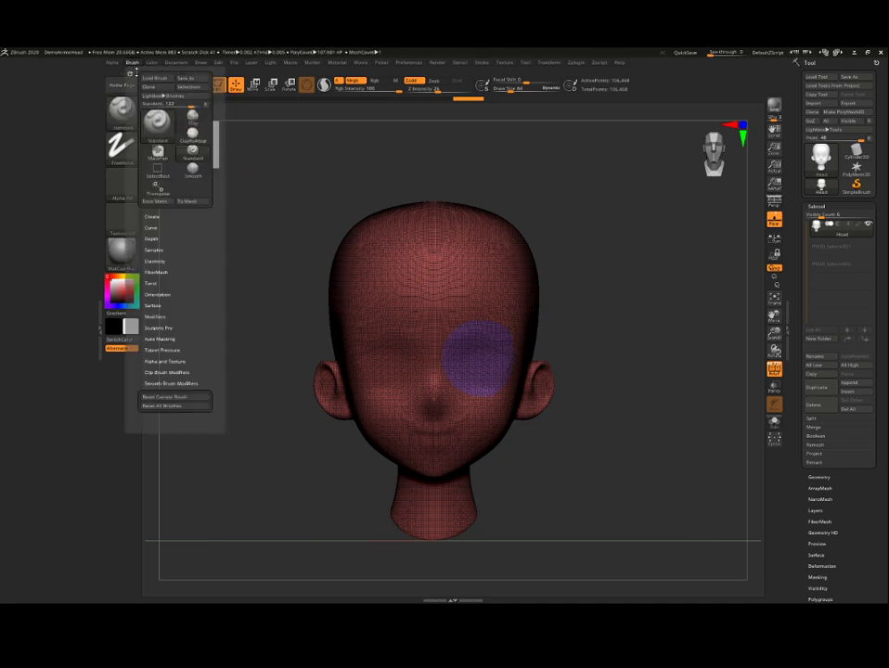
pyautogui.moveTo(129, 72); pyautogui.dragTo(46, 79)
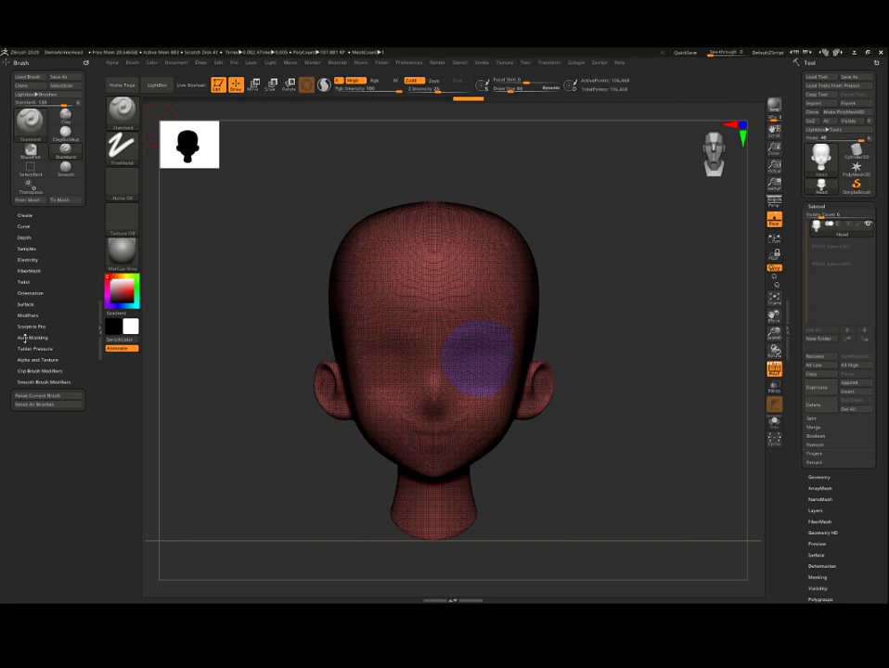
pyautogui.click(30, 337)
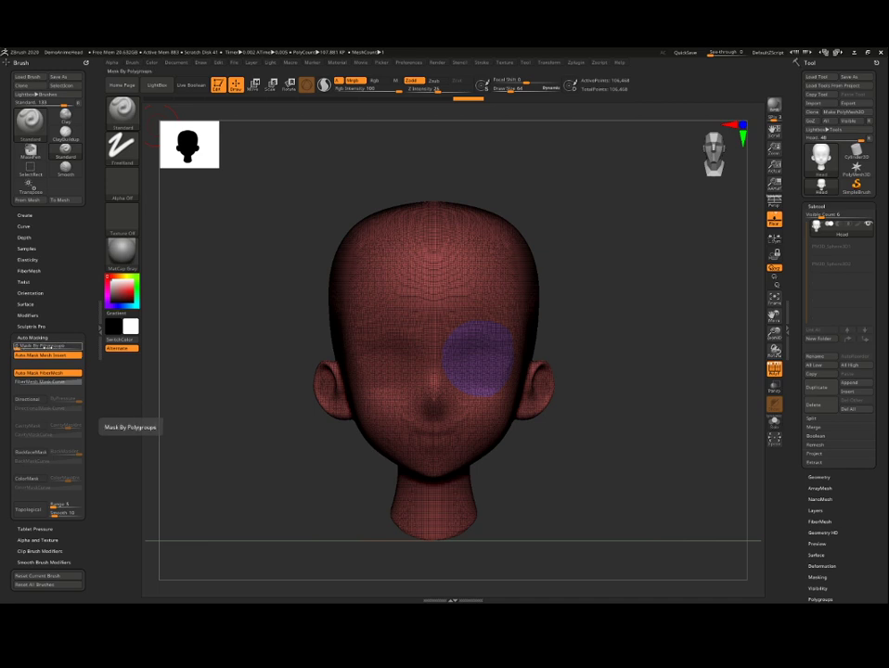
pyautogui.click(43, 348)
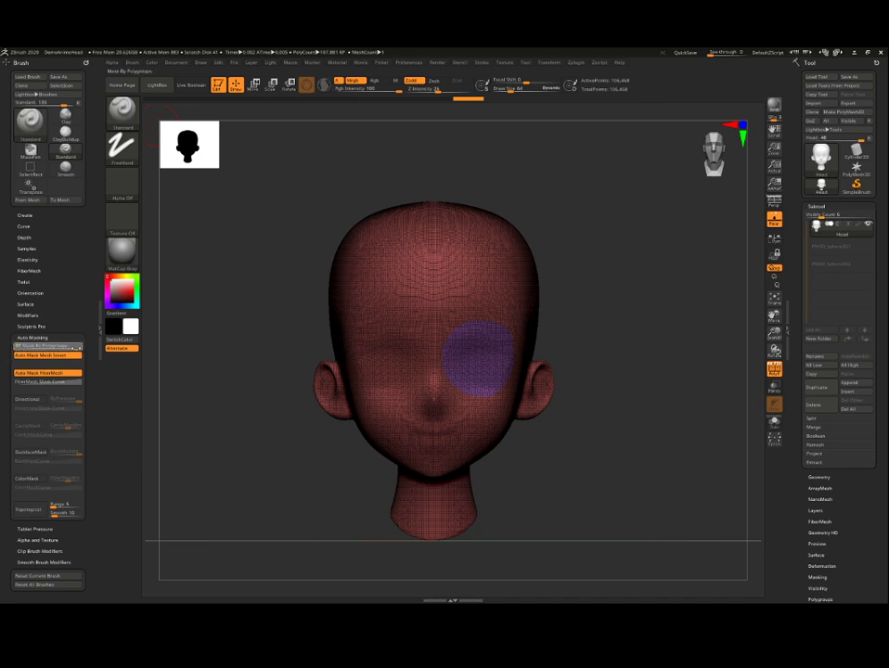
# Try pulling the eye polygroup out of the face with the Move brush at draw size 345, and undo the pull.
pyautogui.moveTo(606, 318); pyautogui.dragTo(572, 324)
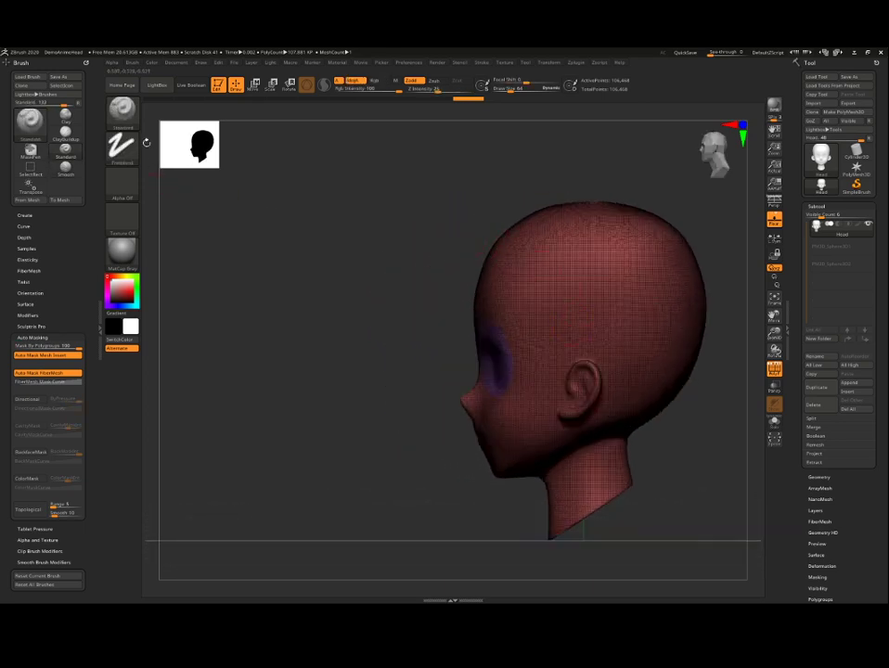
pyautogui.press('b')
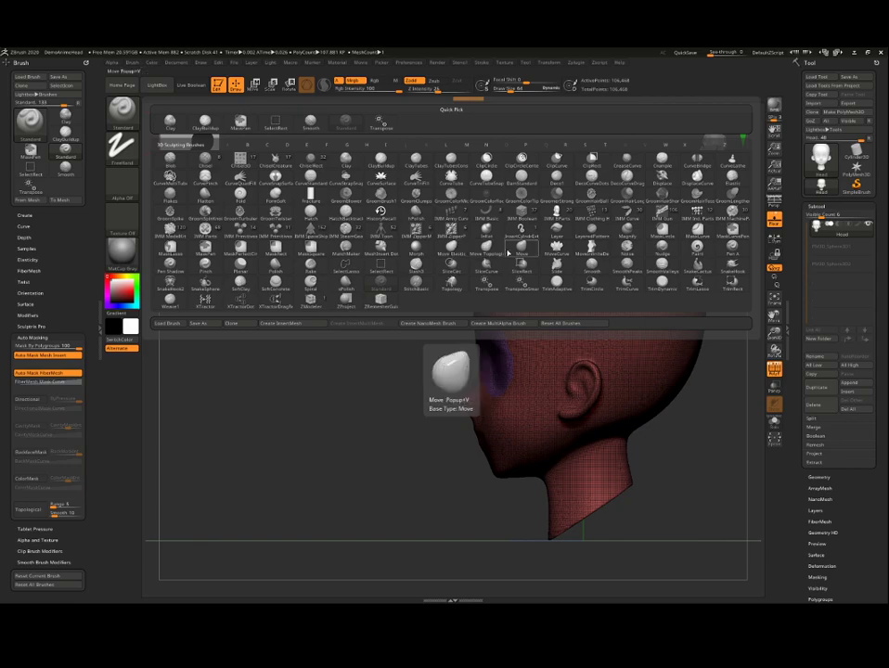
pyautogui.click(508, 252)
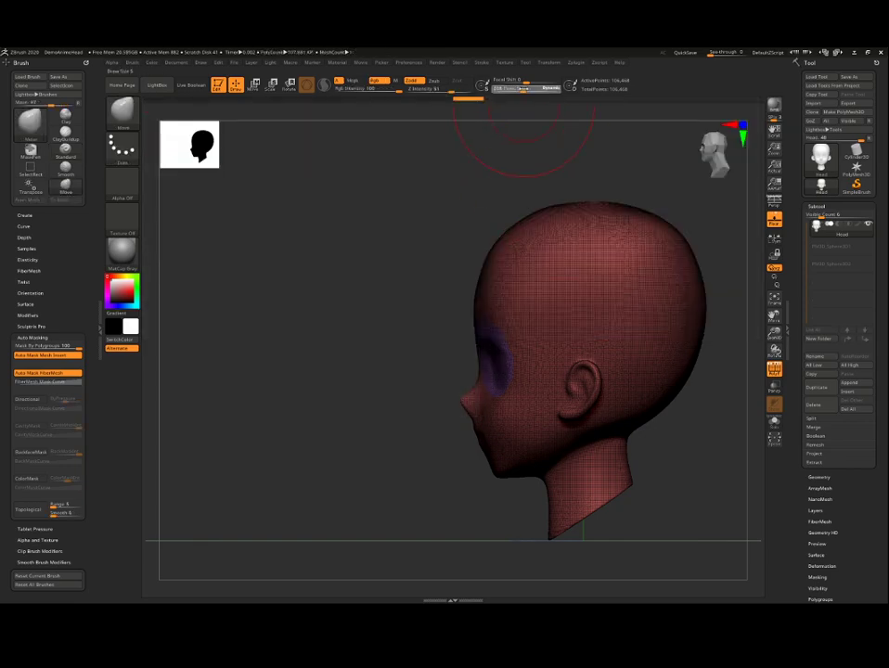
pyautogui.moveTo(456, 221); pyautogui.dragTo(457, 268)
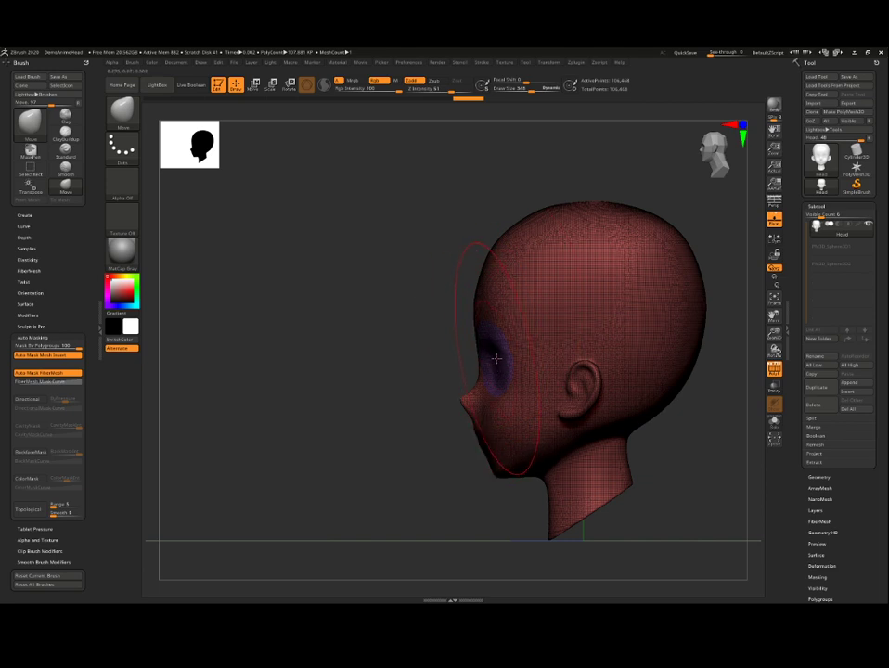
pyautogui.moveTo(496, 358)
pyautogui.mouseDown()
pyautogui.moveTo(375, 372)
pyautogui.moveTo(357, 345)
pyautogui.moveTo(376, 422)
pyautogui.moveTo(382, 405)
pyautogui.mouseUp()
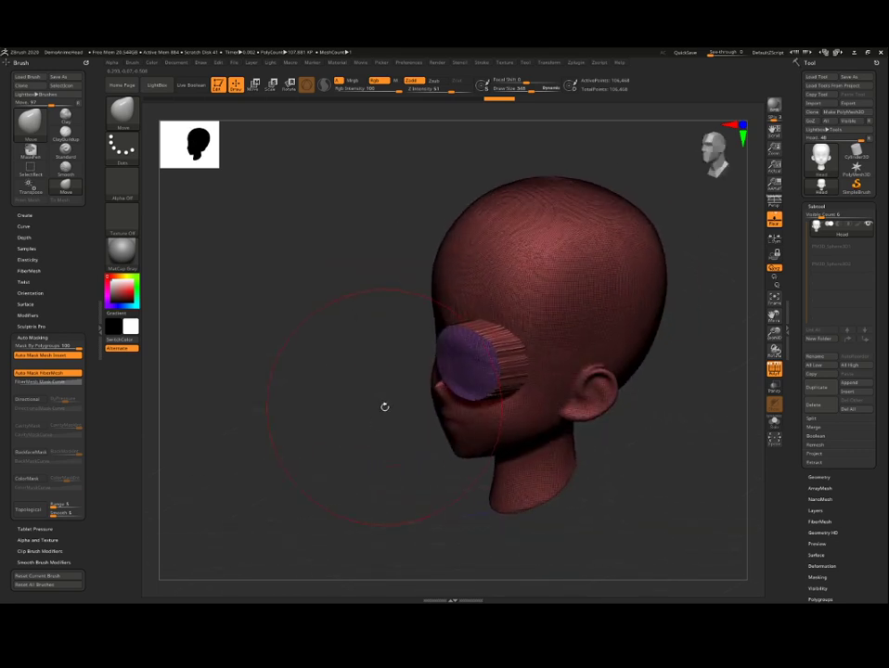
pyautogui.hotkey('ctrl', 'z')
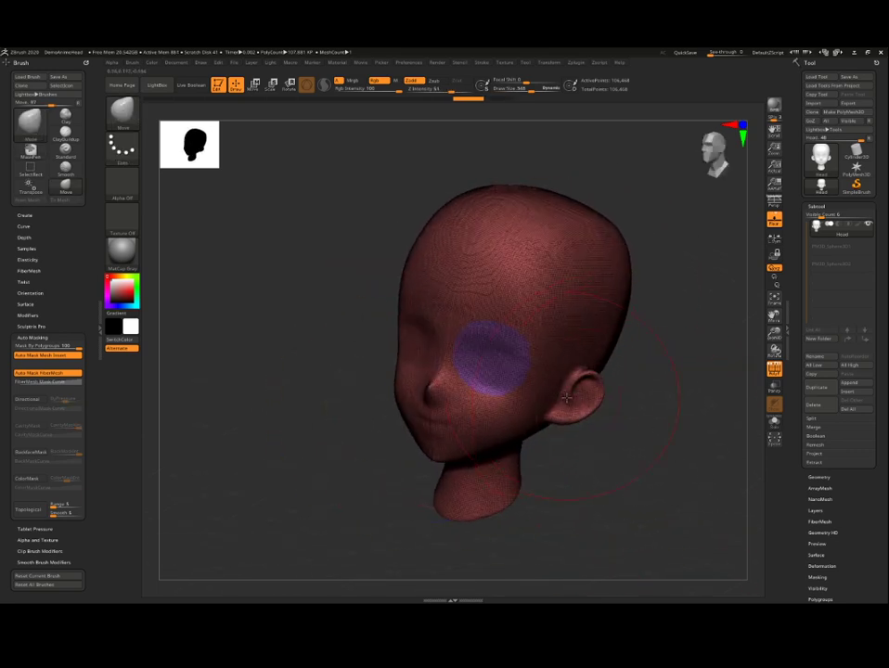
# Reduce the Move brush draw size to 81 and shift the surface around the borders of the eye polygroup.
pyautogui.moveTo(642, 417); pyautogui.dragTo(638, 389)
pyautogui.moveTo(534, 90); pyautogui.dragTo(512, 90)
pyautogui.moveTo(609, 191); pyautogui.dragTo(563, 252)
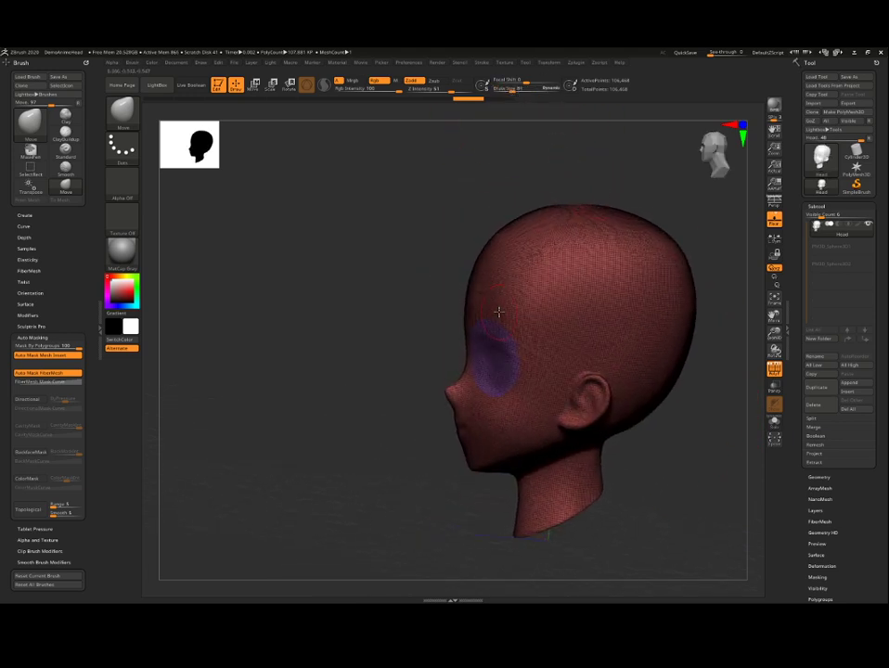
pyautogui.moveTo(497, 316)
pyautogui.mouseDown()
pyautogui.moveTo(485, 317)
pyautogui.moveTo(523, 354)
pyautogui.moveTo(471, 317)
pyautogui.mouseUp()
pyautogui.moveTo(408, 373)
pyautogui.mouseDown()
pyautogui.moveTo(397, 373)
pyautogui.moveTo(447, 360)
pyautogui.moveTo(453, 366)
pyautogui.moveTo(415, 369)
pyautogui.moveTo(456, 383)
pyautogui.mouseUp()
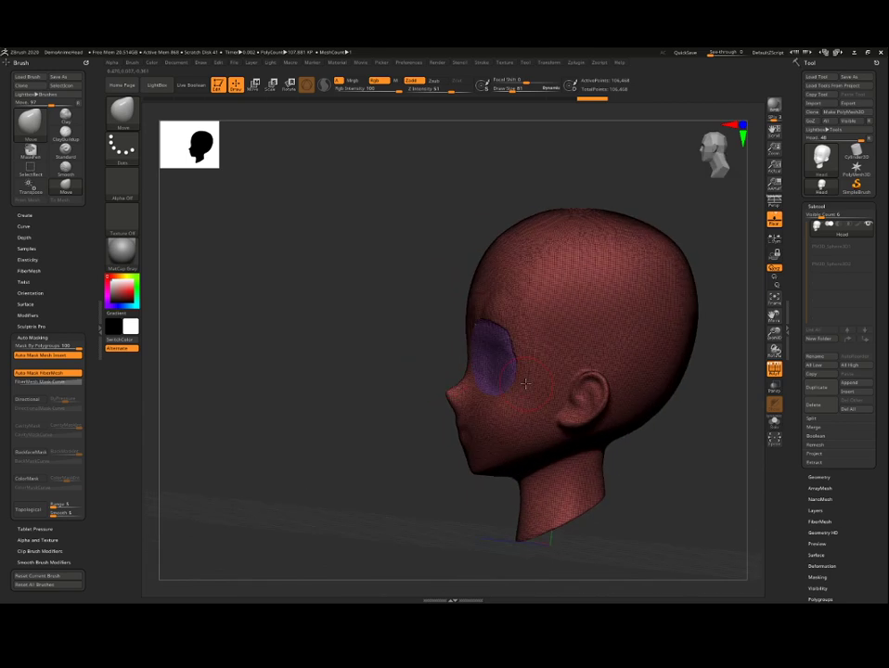
pyautogui.moveTo(520, 384); pyautogui.dragTo(525, 365)
pyautogui.moveTo(521, 324)
pyautogui.mouseDown()
pyautogui.moveTo(517, 346)
pyautogui.moveTo(403, 343)
pyautogui.moveTo(429, 333)
pyautogui.moveTo(438, 346)
pyautogui.mouseUp()
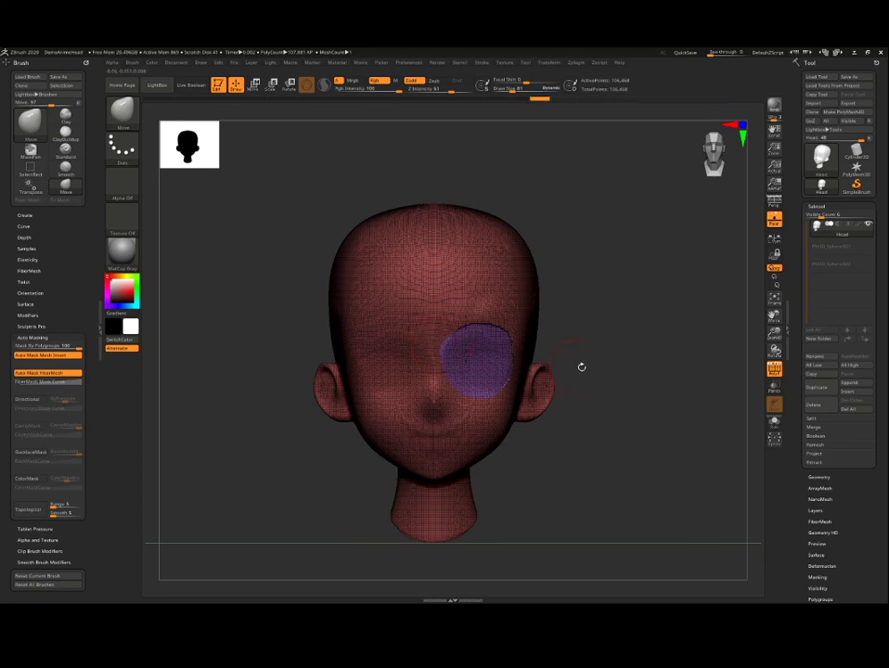
# Undo the Move brush reshaping and the single-eye polygroup on the head.
pyautogui.moveTo(631, 371); pyautogui.dragTo(625, 374)
pyautogui.hotkey('ctrl', 'z')
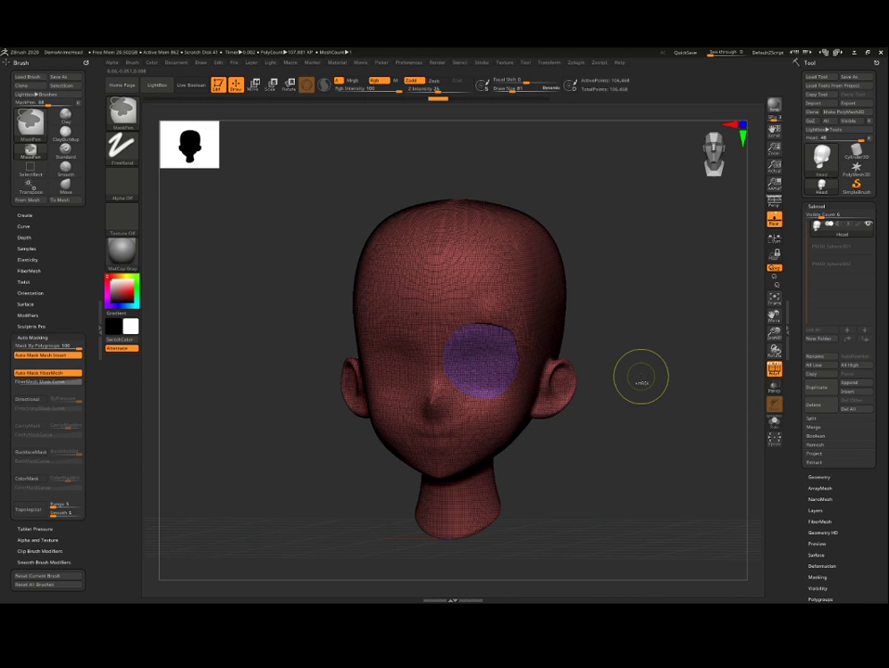
pyautogui.moveTo(641, 388); pyautogui.dragTo(645, 387)
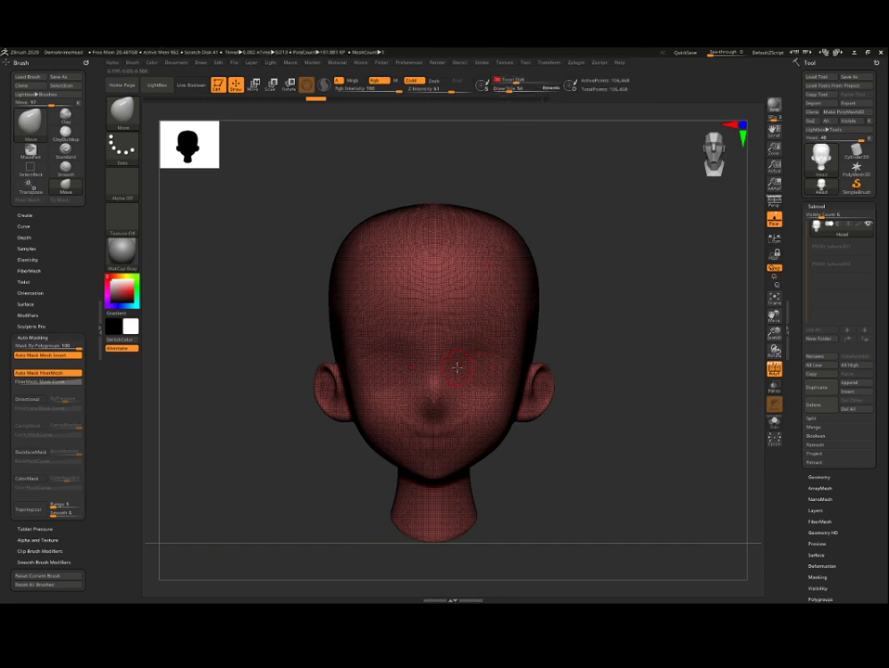
# Mask both eye sockets symmetrically with a brush of draw size 54 and convert the masked areas into a polygroup.
pyautogui.moveTo(452, 349)
pyautogui.keyDown('ctrl'); pyautogui.mouseDown()
pyautogui.moveTo(461, 380)
pyautogui.moveTo(497, 407)
pyautogui.moveTo(520, 354)
pyautogui.moveTo(476, 342)
pyautogui.moveTo(462, 359)
pyautogui.mouseUp(); pyautogui.keyUp('ctrl')
pyautogui.moveTo(494, 464)
pyautogui.mouseDown()
pyautogui.moveTo(464, 445)
pyautogui.moveTo(483, 427)
pyautogui.moveTo(588, 376)
pyautogui.moveTo(579, 413)
pyautogui.moveTo(609, 417)
pyautogui.mouseUp()
pyautogui.press('ctrl')
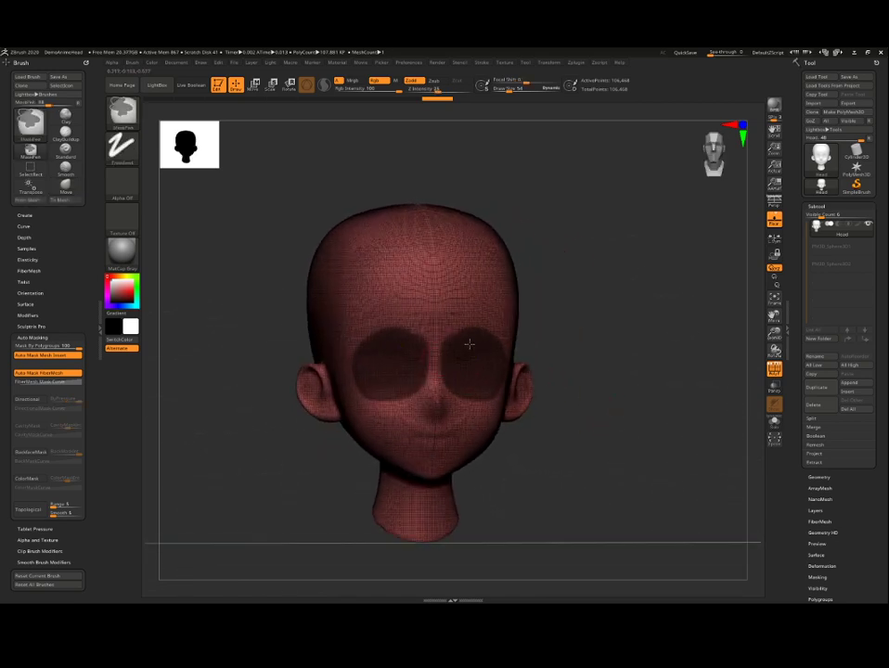
pyautogui.moveTo(612, 370)
pyautogui.mouseDown()
pyautogui.moveTo(593, 367)
pyautogui.moveTo(623, 355)
pyautogui.moveTo(630, 371)
pyautogui.moveTo(637, 367)
pyautogui.moveTo(627, 372)
pyautogui.moveTo(643, 371)
pyautogui.moveTo(641, 361)
pyautogui.mouseUp()
pyautogui.hotkey('ctrl', 'w')
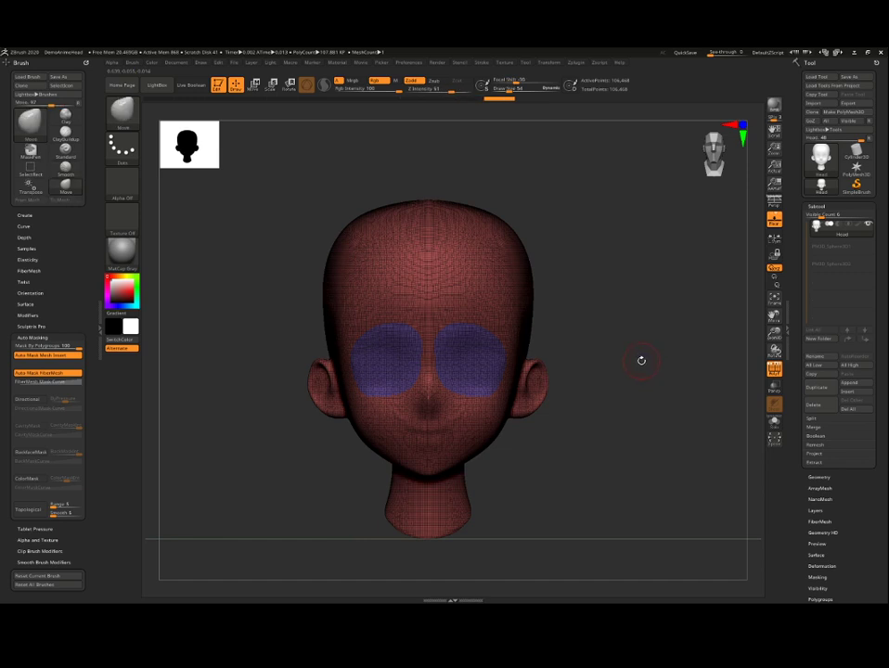
# Run ZRemesher on the head with KeepGroups enabled and the target polygon count lowered to about 1.9.
pyautogui.moveTo(798, 350); pyautogui.dragTo(800, 380)
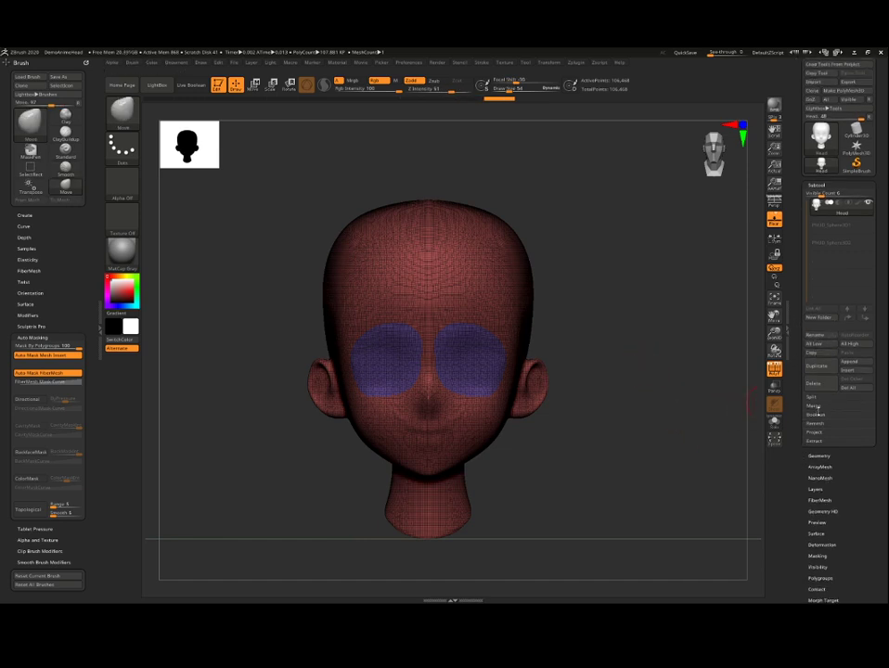
pyautogui.click(819, 456)
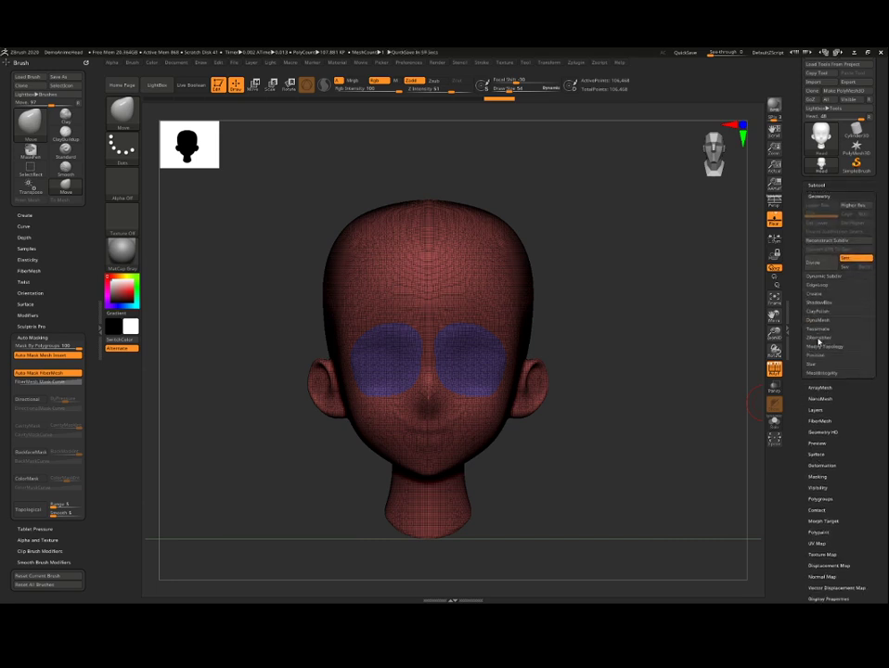
pyautogui.click(818, 337)
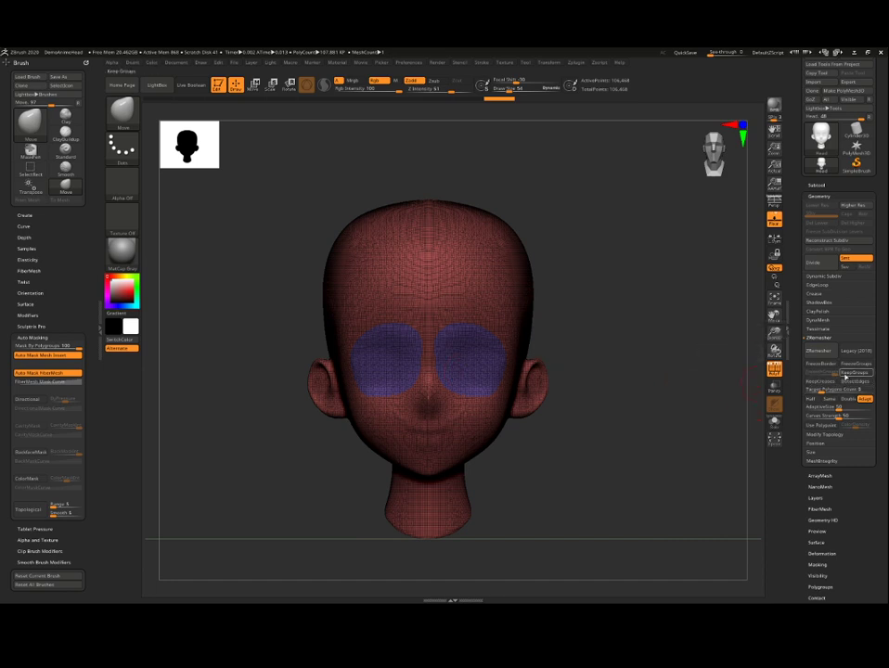
pyautogui.click(846, 375)
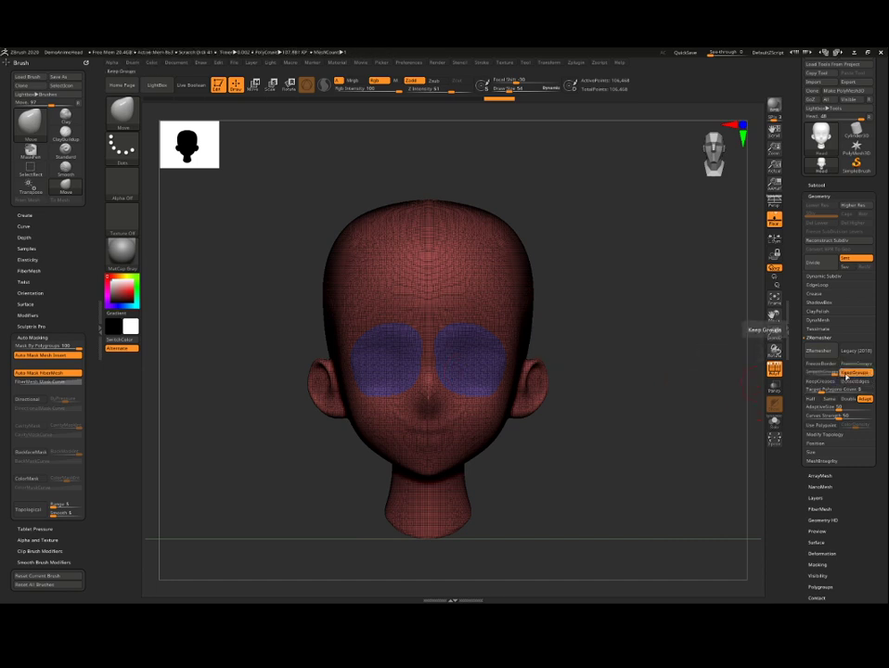
pyautogui.moveTo(818, 392); pyautogui.dragTo(816, 392)
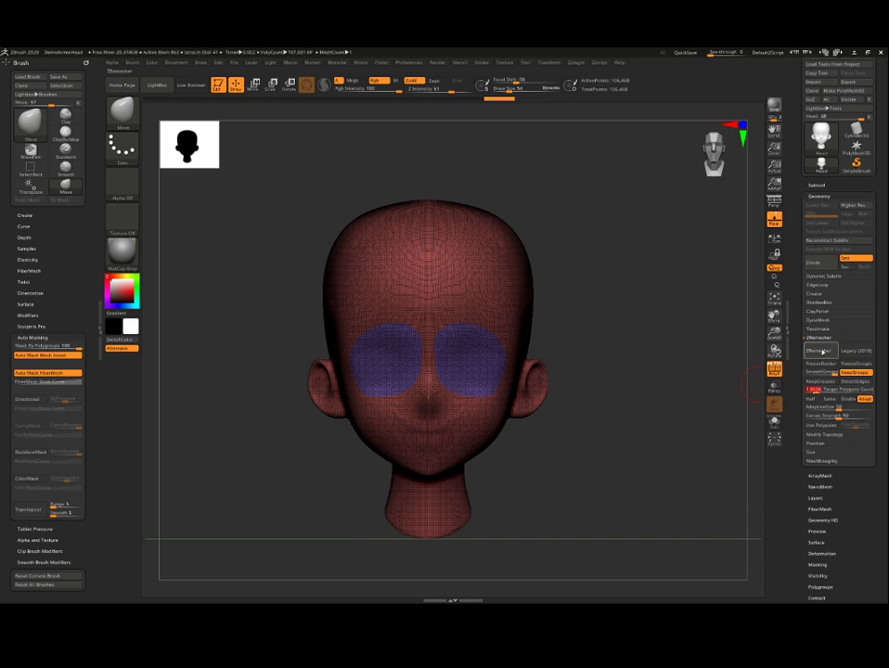
pyautogui.click(819, 350)
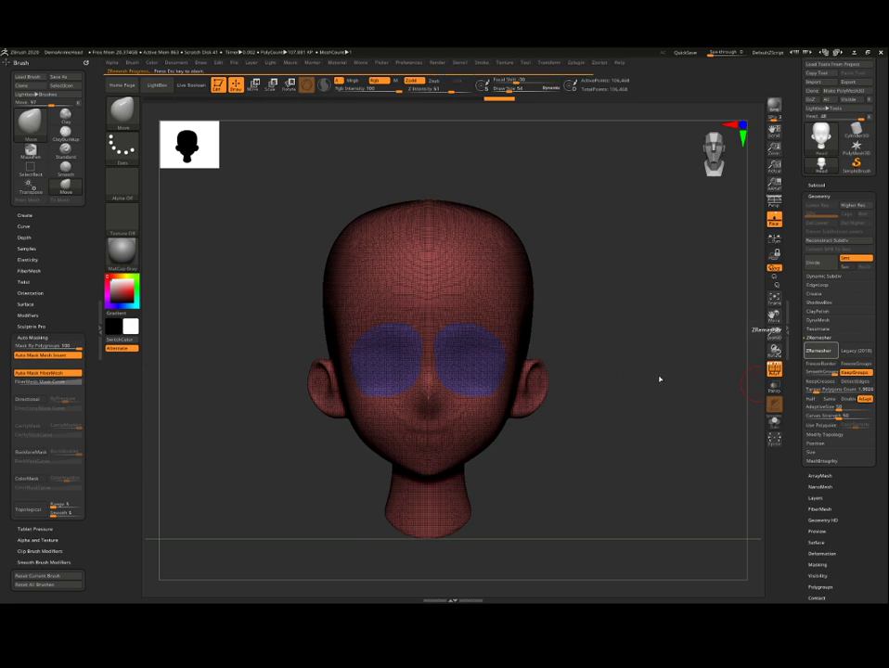
# Try subdividing the remeshed head, and undo back to the dense mesh from before ZRemesher.
pyautogui.moveTo(663, 372)
pyautogui.mouseDown()
pyautogui.moveTo(650, 368)
pyautogui.moveTo(647, 317)
pyautogui.moveTo(627, 314)
pyautogui.moveTo(620, 336)
pyautogui.moveTo(628, 353)
pyautogui.moveTo(647, 321)
pyautogui.moveTo(634, 383)
pyautogui.moveTo(683, 378)
pyautogui.moveTo(619, 374)
pyautogui.mouseUp()
pyautogui.hotkey('ctrl', 'd')
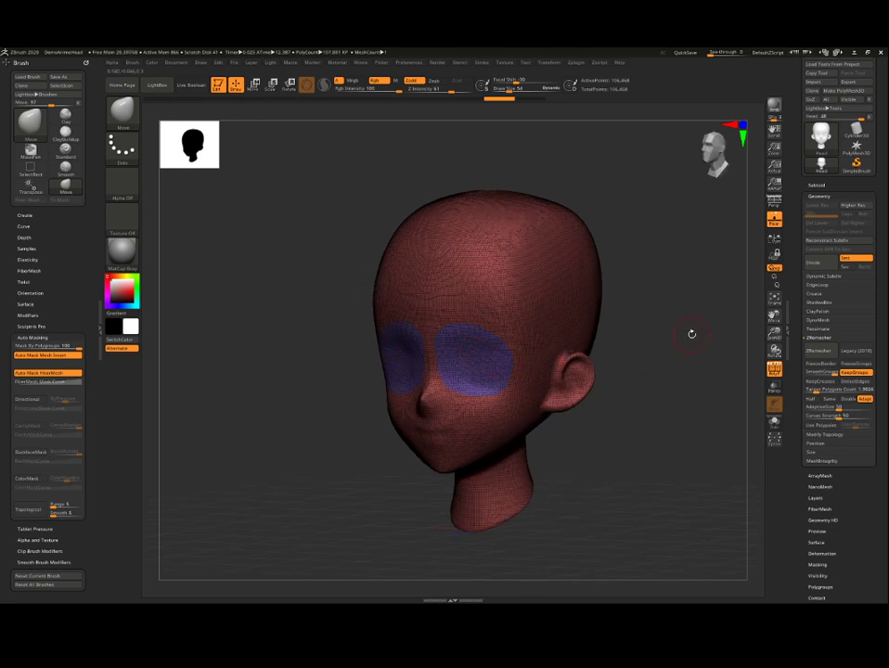
pyautogui.moveTo(691, 333); pyautogui.dragTo(652, 331)
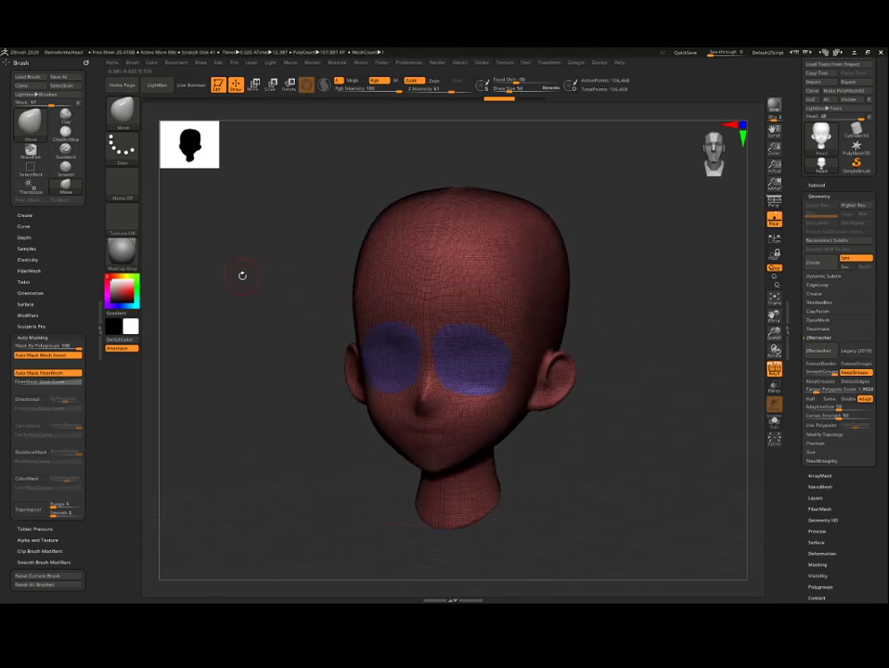
pyautogui.moveTo(232, 281)
pyautogui.mouseDown()
pyautogui.moveTo(242, 277)
pyautogui.moveTo(230, 263)
pyautogui.moveTo(234, 274)
pyautogui.mouseUp()
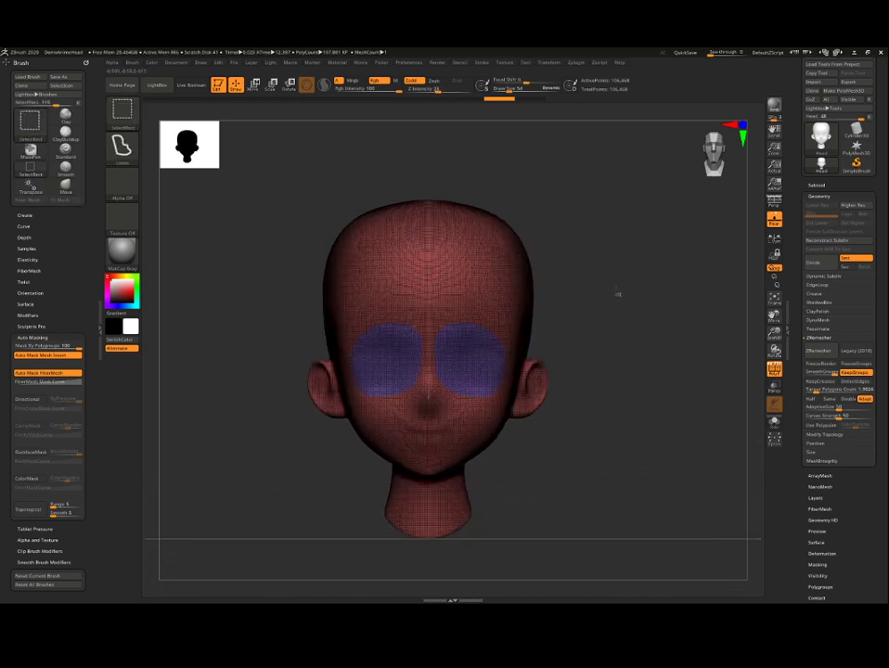
# Isolate the polygroup covering both eye sockets, hiding the rest of the head.
pyautogui.moveTo(615, 292)
pyautogui.keyDown('ctrl'); pyautogui.keyDown('shift'); pyautogui.mouseDown()
pyautogui.moveTo(507, 205)
pyautogui.moveTo(563, 153)
pyautogui.moveTo(664, 298)
pyautogui.moveTo(659, 309)
pyautogui.mouseUp(); pyautogui.keyUp('shift'); pyautogui.keyUp('ctrl')
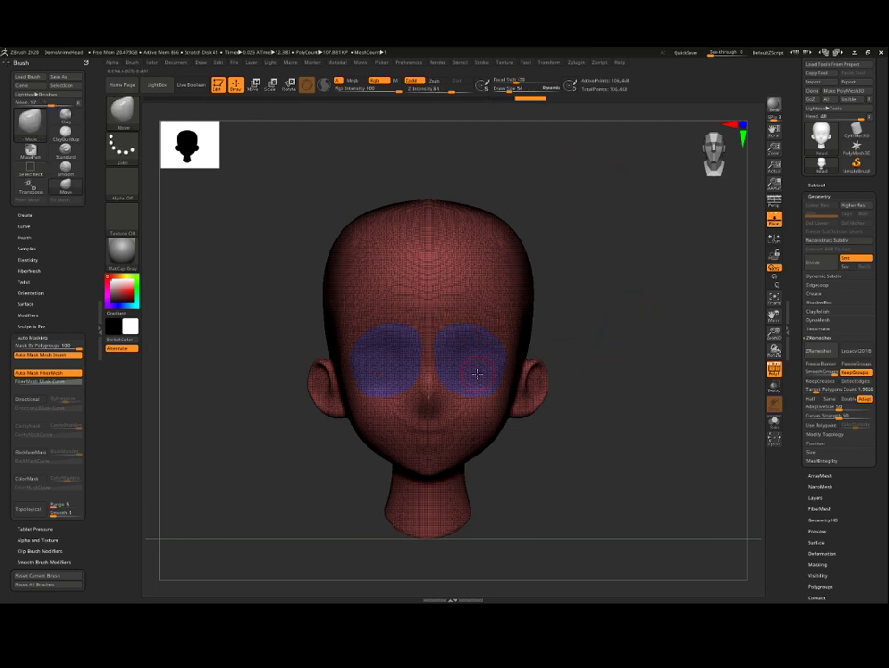
pyautogui.keyDown('ctrl'); pyautogui.keyDown('shift'); pyautogui.click(469, 363); pyautogui.keyUp('shift'); pyautogui.keyUp('ctrl')
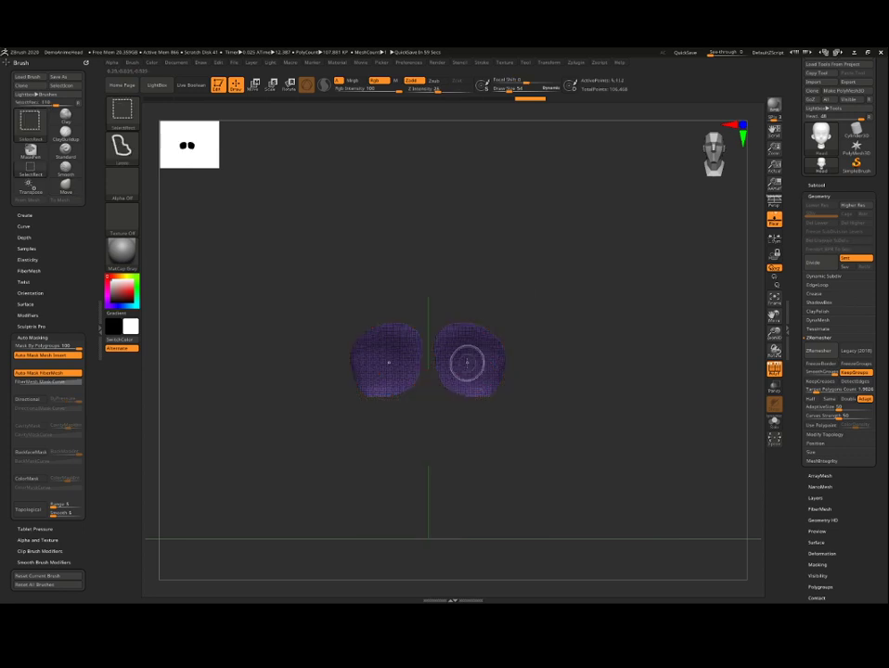
pyautogui.moveTo(632, 363)
pyautogui.mouseDown()
pyautogui.moveTo(624, 406)
pyautogui.moveTo(617, 311)
pyautogui.moveTo(592, 386)
pyautogui.moveTo(616, 377)
pyautogui.moveTo(628, 338)
pyautogui.moveTo(620, 347)
pyautogui.mouseUp()
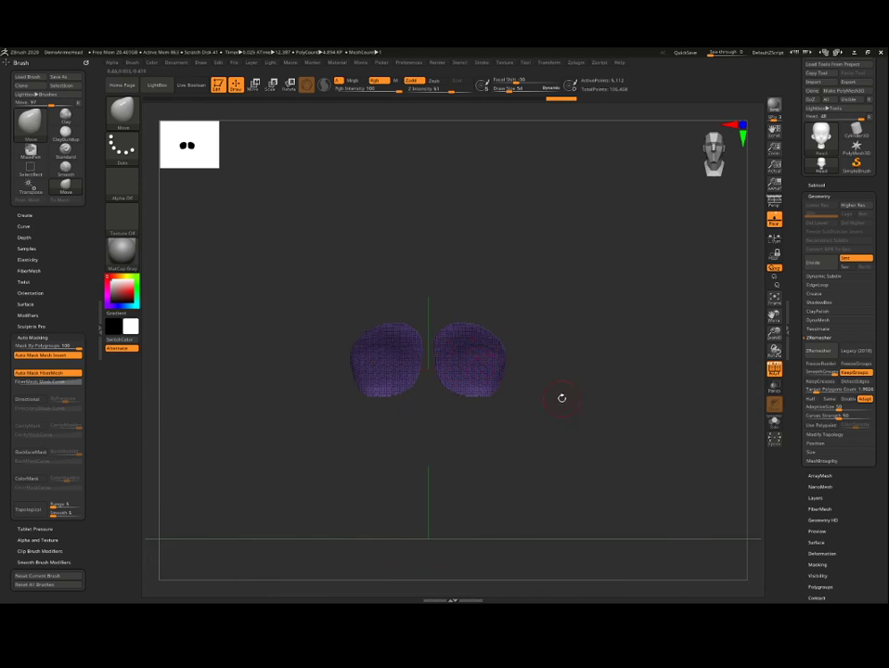
# Hide the eye sockets, mask a band around them across the brow, nose and cheeks, convert it to a polygroup, and unhide the head.
pyautogui.keyDown('ctrl'); pyautogui.keyDown('shift'); pyautogui.click(601, 360); pyautogui.keyUp('shift'); pyautogui.keyUp('ctrl')
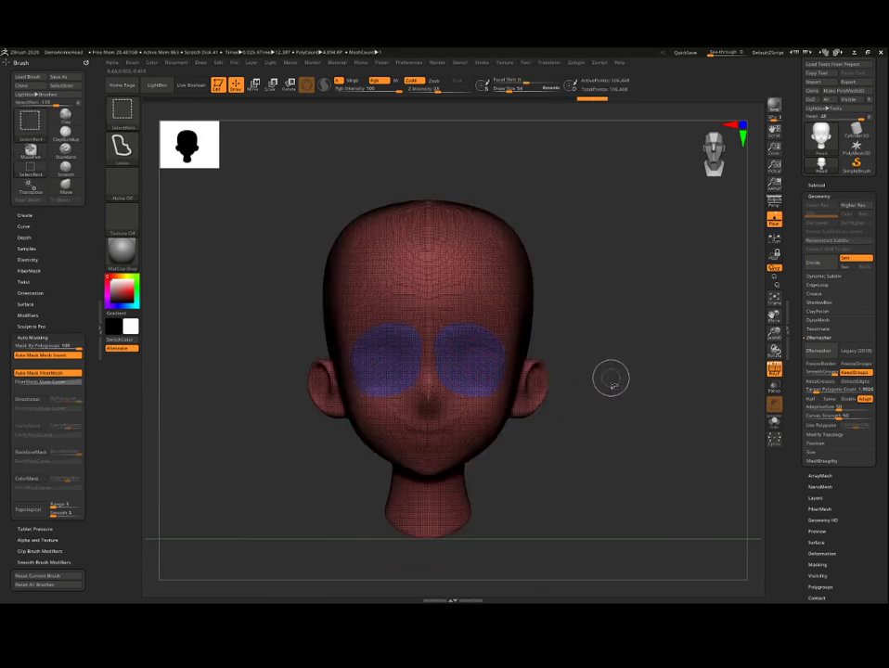
pyautogui.keyDown('ctrl'); pyautogui.keyDown('shift'); pyautogui.click(469, 275); pyautogui.keyUp('shift'); pyautogui.keyUp('ctrl')
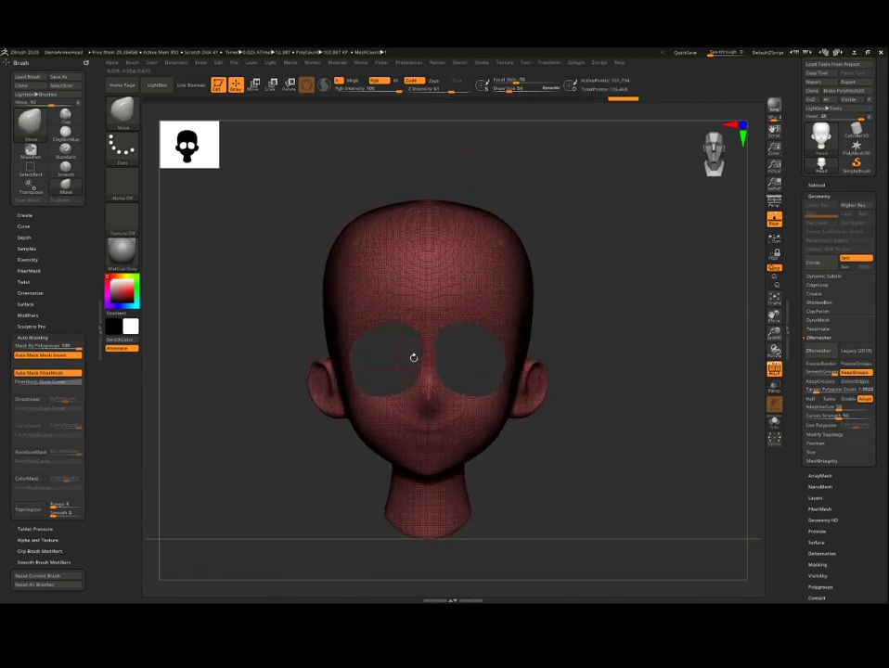
pyautogui.moveTo(428, 321)
pyautogui.keyDown('ctrl'); pyautogui.mouseDown()
pyautogui.moveTo(403, 318)
pyautogui.moveTo(422, 317)
pyautogui.moveTo(424, 328)
pyautogui.mouseUp(); pyautogui.keyUp('ctrl')
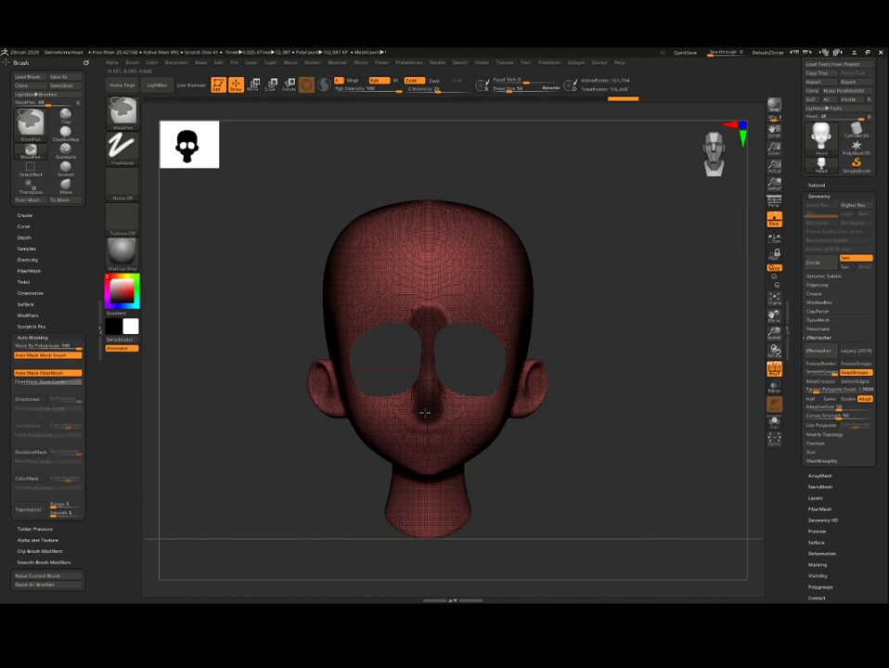
pyautogui.moveTo(424, 413)
pyautogui.keyDown('ctrl'); pyautogui.mouseDown()
pyautogui.moveTo(399, 413)
pyautogui.moveTo(482, 415)
pyautogui.moveTo(365, 401)
pyautogui.mouseUp(); pyautogui.keyUp('ctrl')
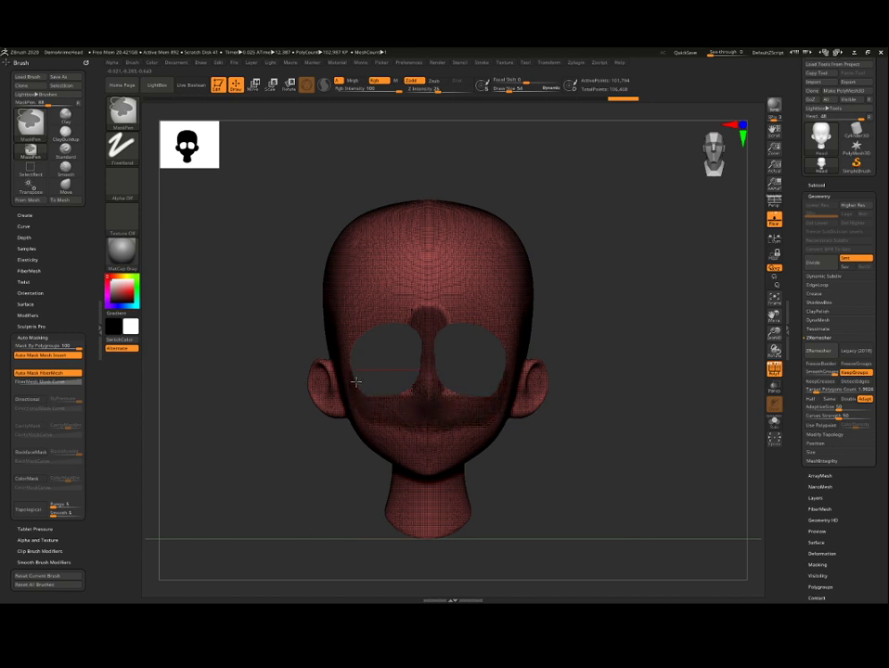
pyautogui.moveTo(351, 361)
pyautogui.keyDown('ctrl'); pyautogui.mouseDown()
pyautogui.moveTo(362, 332)
pyautogui.moveTo(383, 318)
pyautogui.moveTo(407, 319)
pyautogui.mouseUp(); pyautogui.keyUp('ctrl')
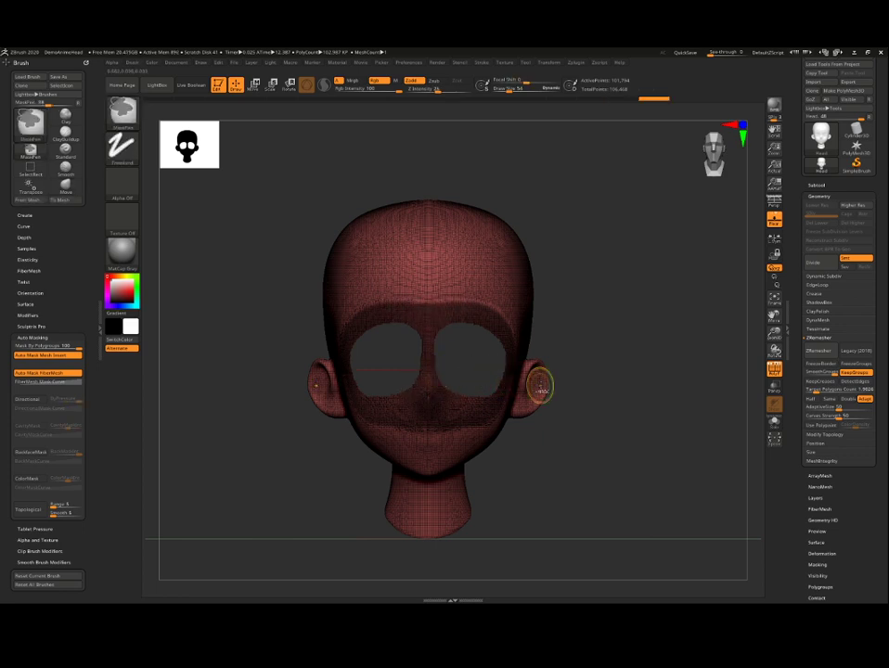
pyautogui.moveTo(634, 344)
pyautogui.mouseDown()
pyautogui.moveTo(613, 342)
pyautogui.moveTo(629, 338)
pyautogui.mouseUp()
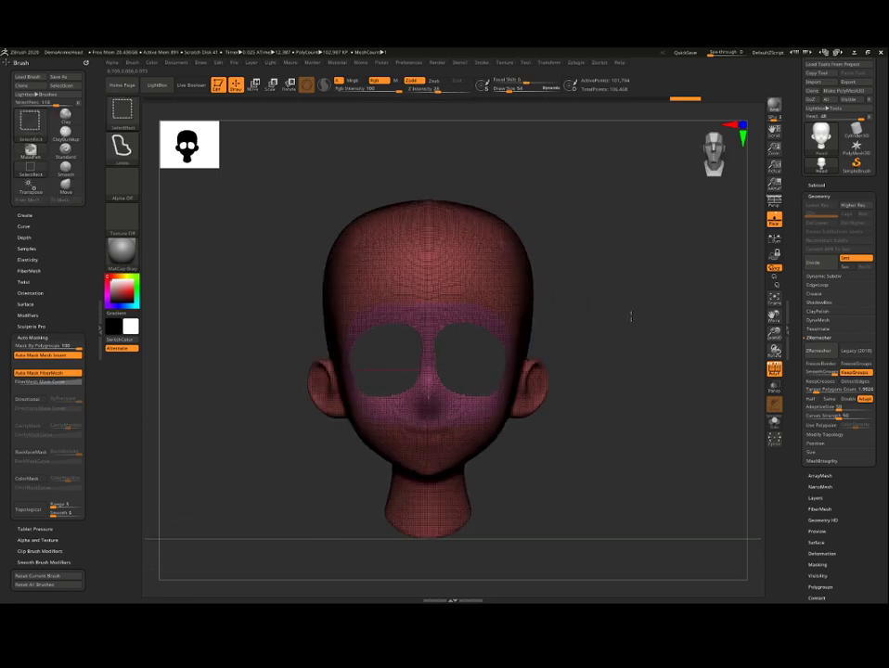
pyautogui.keyDown('ctrl'); pyautogui.keyDown('shift'); pyautogui.click(632, 317); pyautogui.keyUp('shift'); pyautogui.keyUp('ctrl')
# Isolate the outer head polygroup, hiding the eye sockets and the band around them.
pyautogui.moveTo(593, 288)
pyautogui.mouseDown()
pyautogui.moveTo(582, 290)
pyautogui.moveTo(594, 283)
pyautogui.moveTo(595, 257)
pyautogui.moveTo(594, 275)
pyautogui.mouseUp()
pyautogui.press('ctrl')
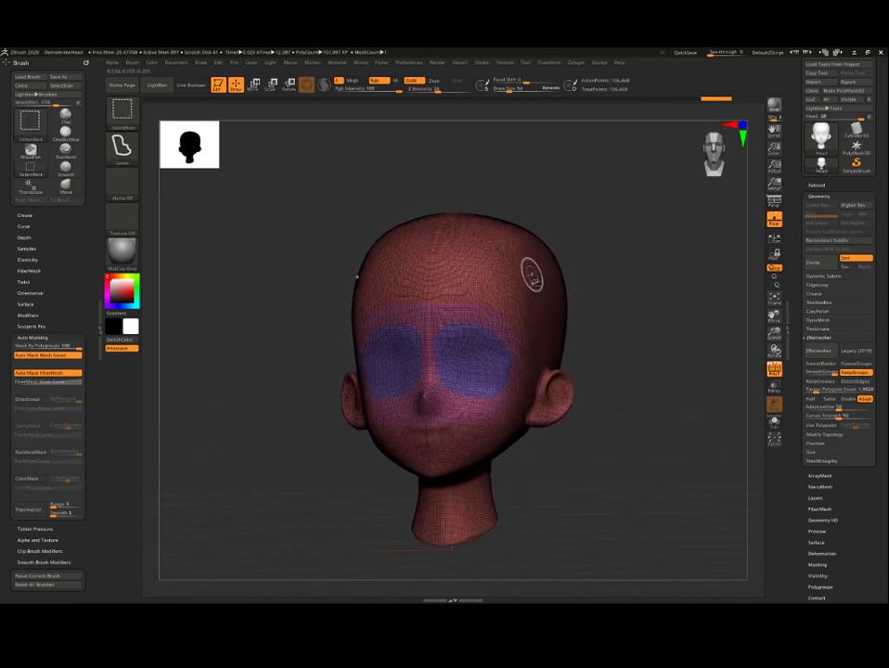
pyautogui.press('ctrl')
pyautogui.keyDown('ctrl'); pyautogui.keyDown('shift'); pyautogui.click(511, 285); pyautogui.keyUp('shift'); pyautogui.keyUp('ctrl')
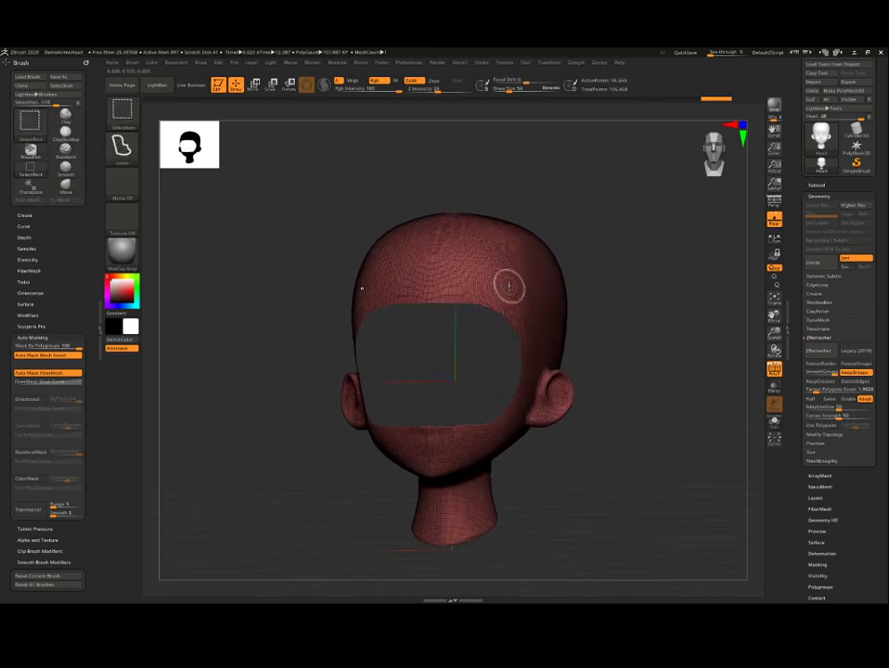
pyautogui.moveTo(668, 353); pyautogui.dragTo(688, 367)
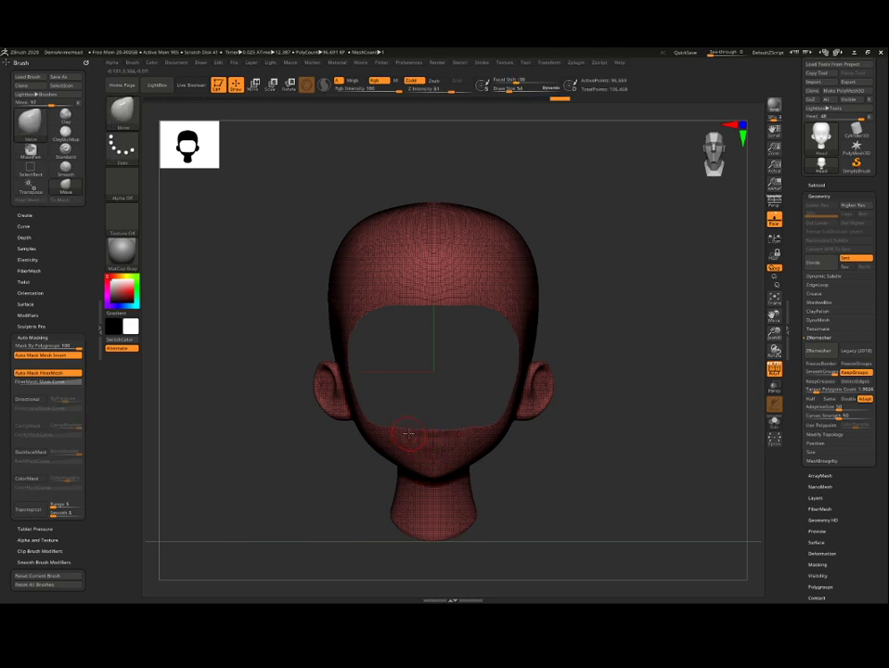
# Mask the mouth and chin area including its underside, convert it to a polygroup, and unhide the whole head.
pyautogui.press('ctrl')
pyautogui.moveTo(406, 431)
pyautogui.keyDown('ctrl'); pyautogui.mouseDown()
pyautogui.moveTo(410, 454)
pyautogui.moveTo(426, 466)
pyautogui.mouseUp(); pyautogui.keyUp('ctrl')
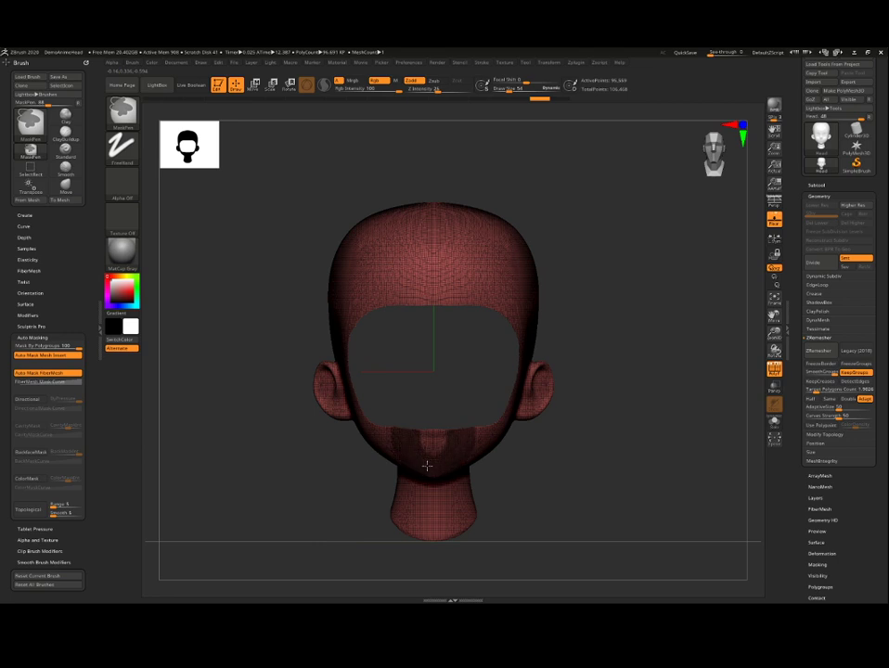
pyautogui.moveTo(585, 476); pyautogui.dragTo(578, 395)
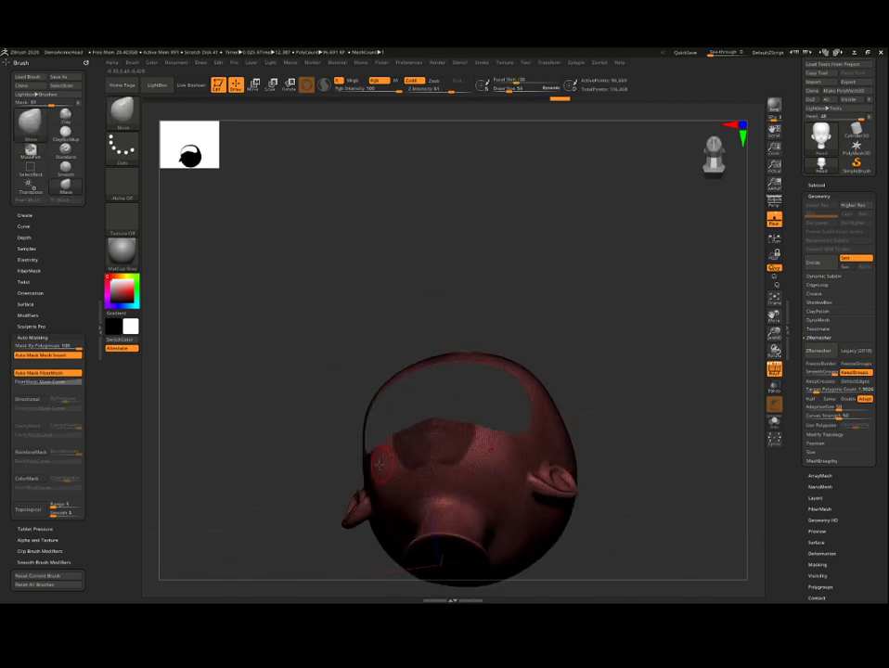
pyautogui.keyDown('ctrl'); pyautogui.moveTo(409, 456); pyautogui.dragTo(421, 456); pyautogui.keyUp('ctrl')
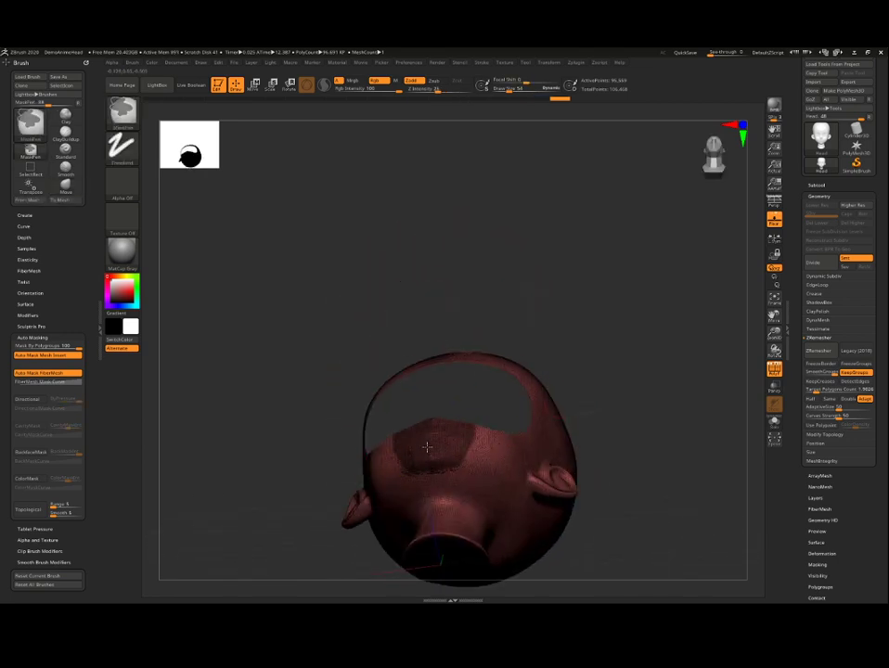
pyautogui.hotkey('ctrl', 'w')
pyautogui.moveTo(631, 411); pyautogui.dragTo(479, 295)
pyautogui.keyDown('ctrl'); pyautogui.keyDown('shift'); pyautogui.click(635, 396); pyautogui.keyUp('shift'); pyautogui.keyUp('ctrl')
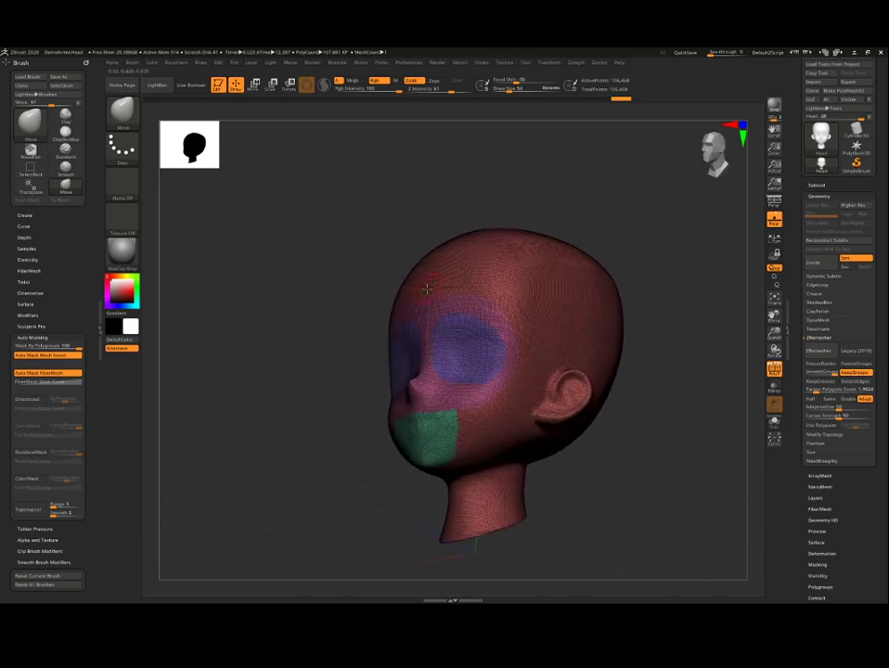
# Isolate the outer head polygroup without the face and chin groups, and set the brush draw size to 33.
pyautogui.moveTo(671, 329); pyautogui.dragTo(701, 364)
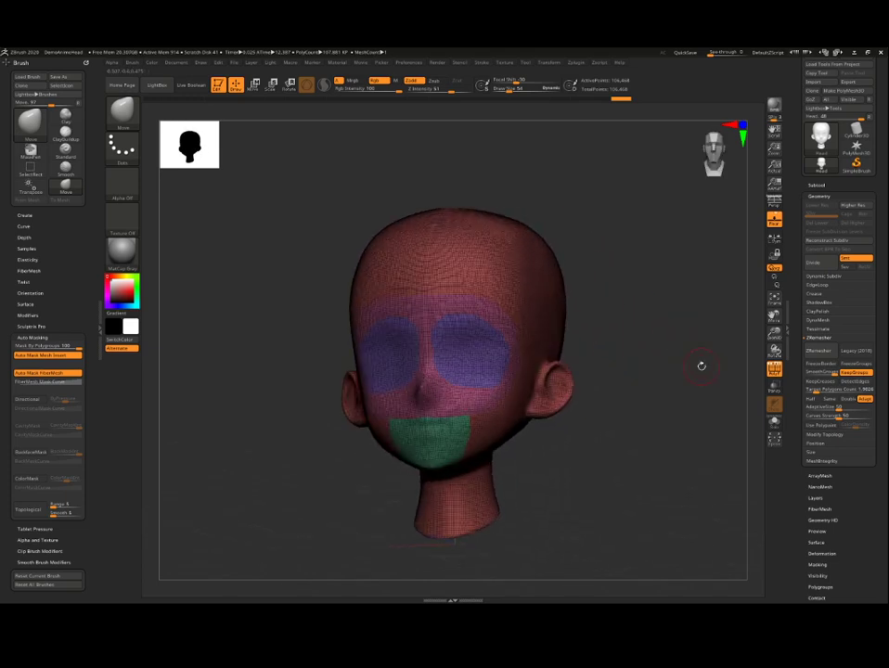
pyautogui.hotkey('ctrl', 'shift')
pyautogui.keyDown('ctrl'); pyautogui.keyDown('shift'); pyautogui.click(529, 318); pyautogui.keyUp('shift'); pyautogui.keyUp('ctrl')
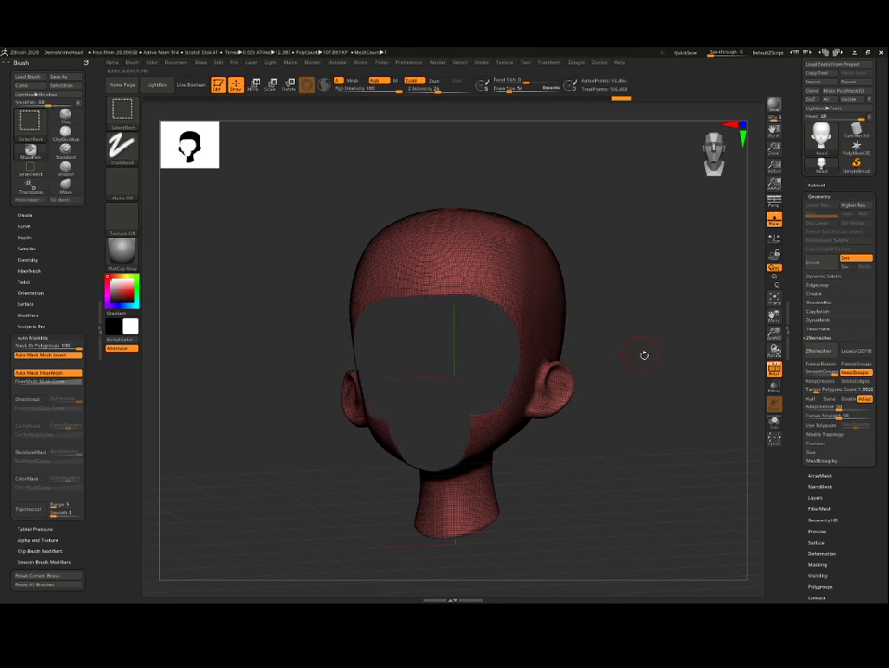
pyautogui.moveTo(643, 356)
pyautogui.mouseDown()
pyautogui.moveTo(647, 369)
pyautogui.moveTo(655, 356)
pyautogui.mouseUp()
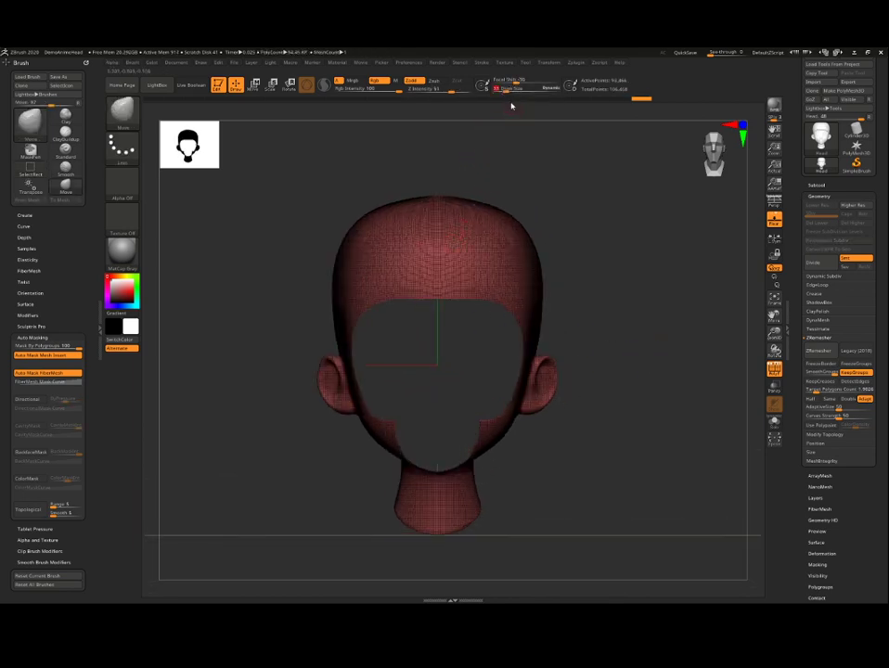
# Mask a thin strip along the edge of the face opening, convert it to a polygroup, and unhide the whole head.
pyautogui.press('ctrl')
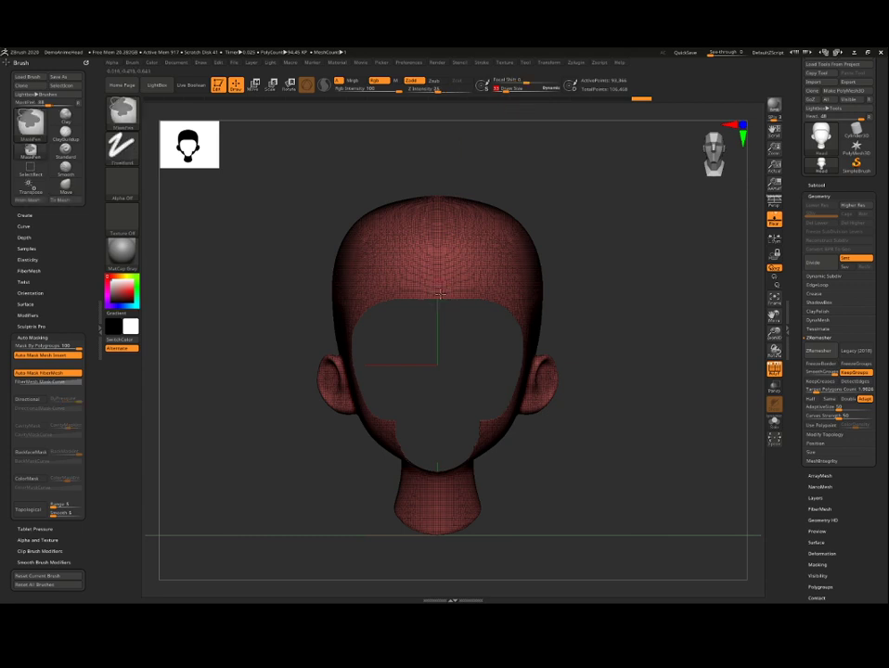
pyautogui.keyDown('ctrl'); pyautogui.moveTo(440, 294); pyautogui.dragTo(495, 300); pyautogui.keyUp('ctrl')
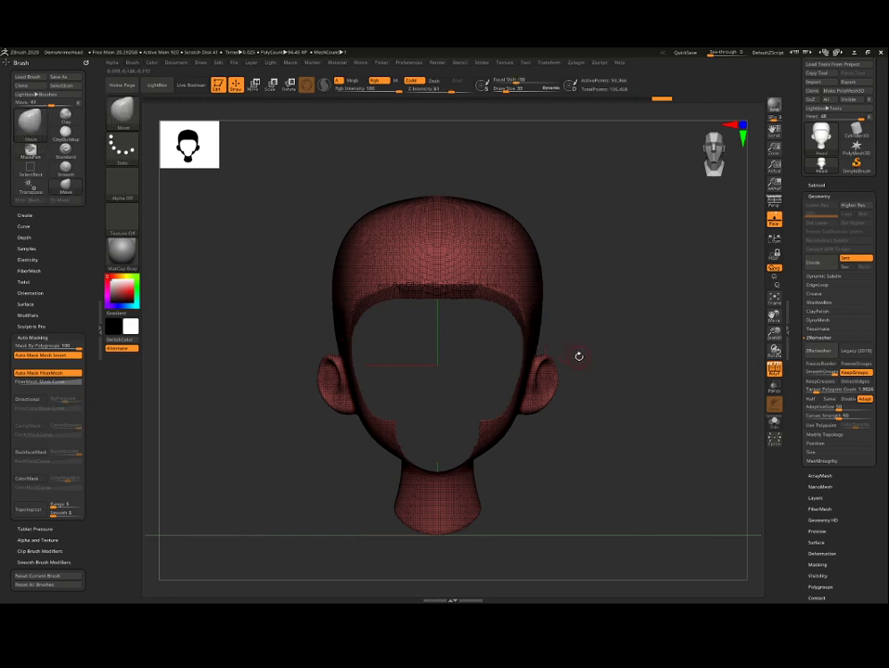
pyautogui.moveTo(577, 357); pyautogui.dragTo(518, 341)
pyautogui.press('ctrl')
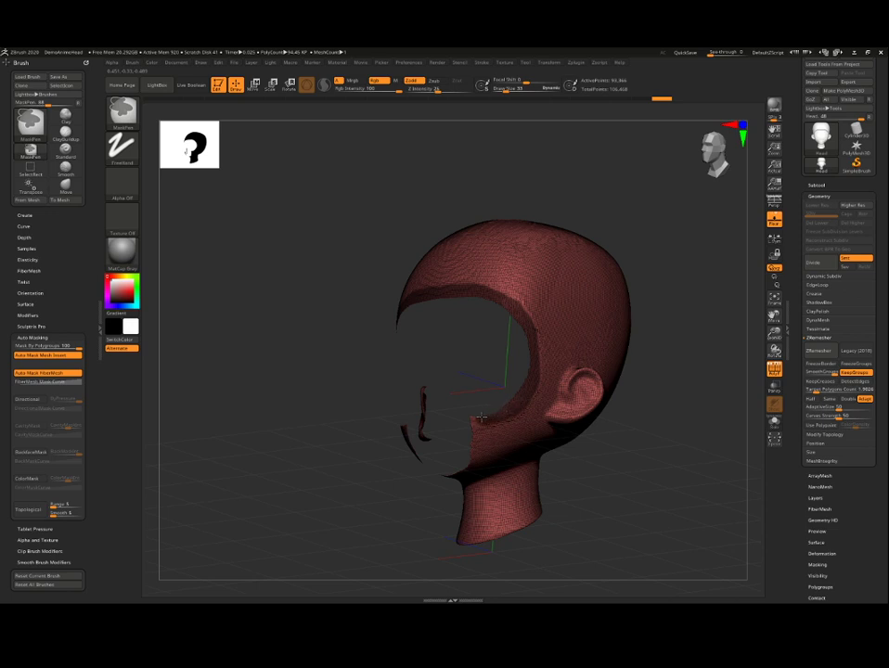
pyautogui.moveTo(593, 471); pyautogui.dragTo(452, 409)
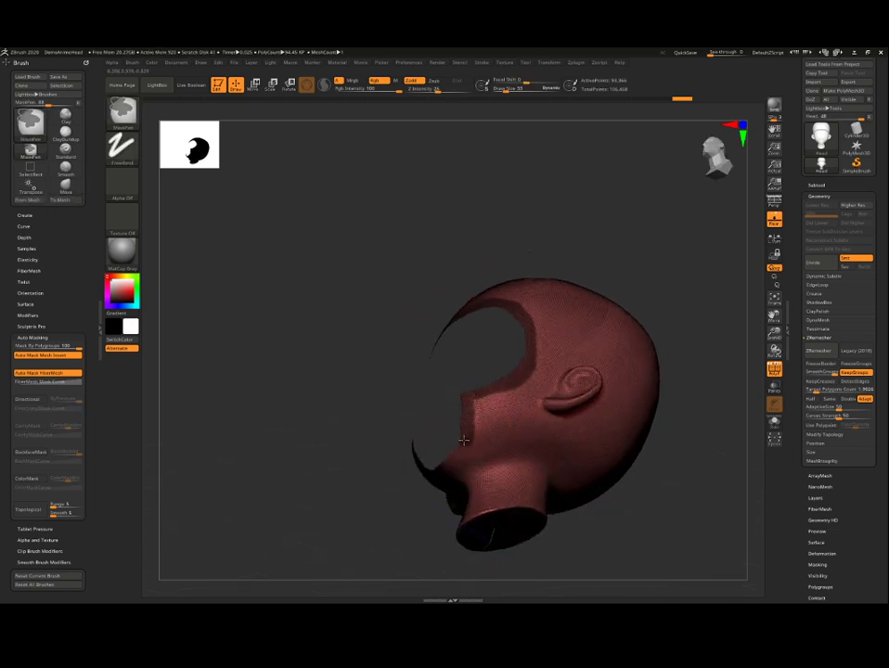
pyautogui.moveTo(440, 466)
pyautogui.keyDown('shift'); pyautogui.mouseDown()
pyautogui.moveTo(333, 381)
pyautogui.moveTo(349, 433)
pyautogui.moveTo(403, 434)
pyautogui.mouseUp(); pyautogui.keyUp('shift')
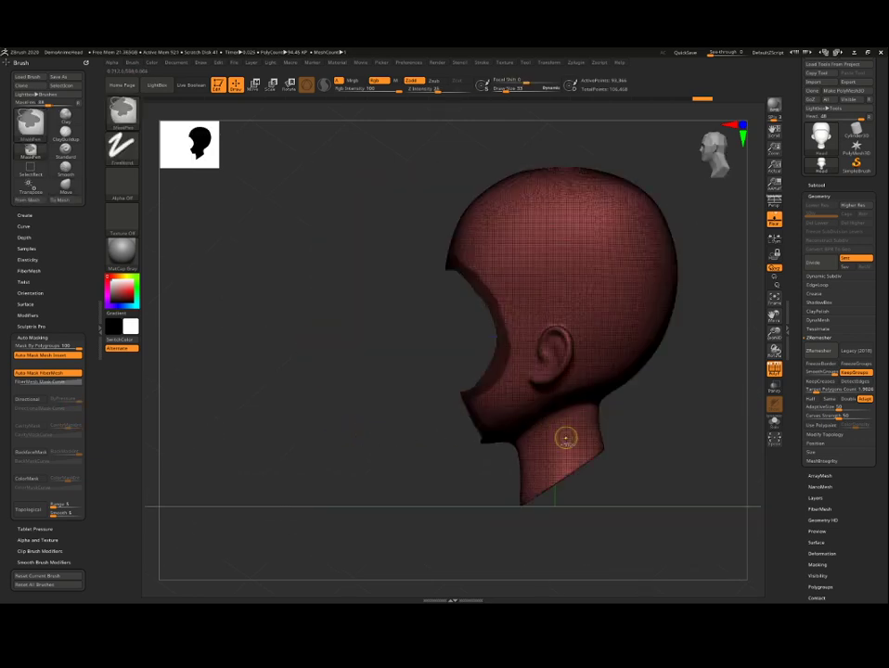
pyautogui.hotkey('ctrl', 'w')
pyautogui.moveTo(674, 422); pyautogui.dragTo(696, 418)
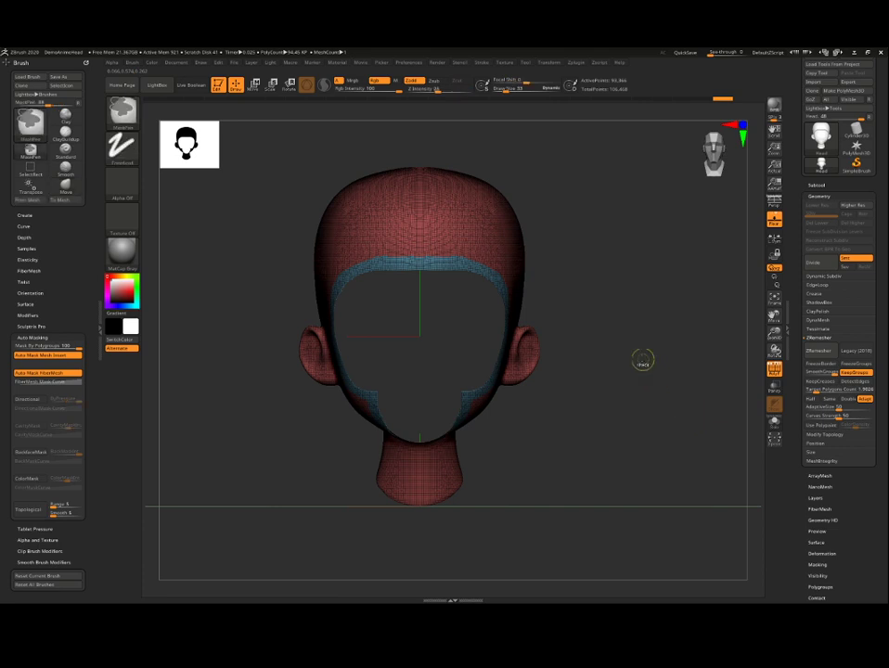
pyautogui.keyDown('ctrl'); pyautogui.keyDown('shift'); pyautogui.click(631, 321); pyautogui.keyUp('shift'); pyautogui.keyUp('ctrl')
pyautogui.moveTo(631, 321)
pyautogui.mouseDown()
pyautogui.moveTo(598, 314)
pyautogui.moveTo(618, 307)
pyautogui.moveTo(629, 323)
pyautogui.moveTo(650, 324)
pyautogui.moveTo(661, 320)
pyautogui.moveTo(635, 307)
pyautogui.moveTo(664, 307)
pyautogui.moveTo(618, 312)
pyautogui.mouseUp()
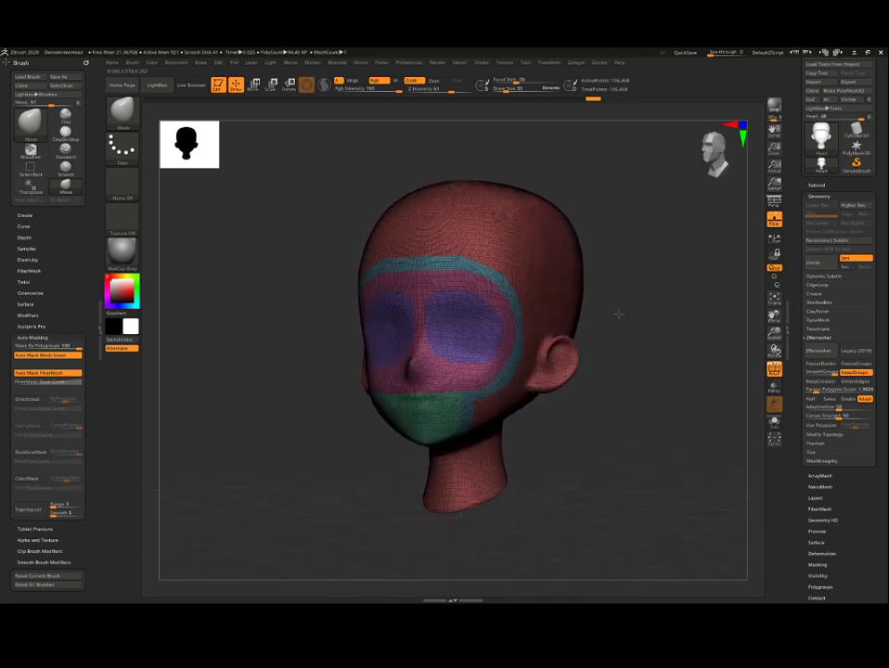
# Try ZRemesher with KeepGroups on the head with its face polygroups, and undo back to the dense mesh.
pyautogui.click(828, 356)
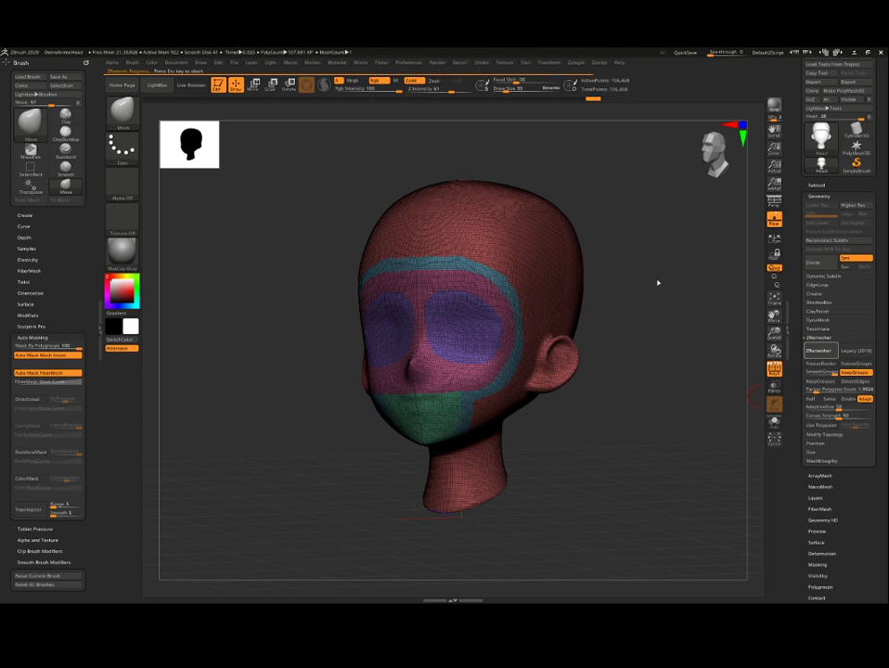
pyautogui.moveTo(665, 272); pyautogui.dragTo(656, 250)
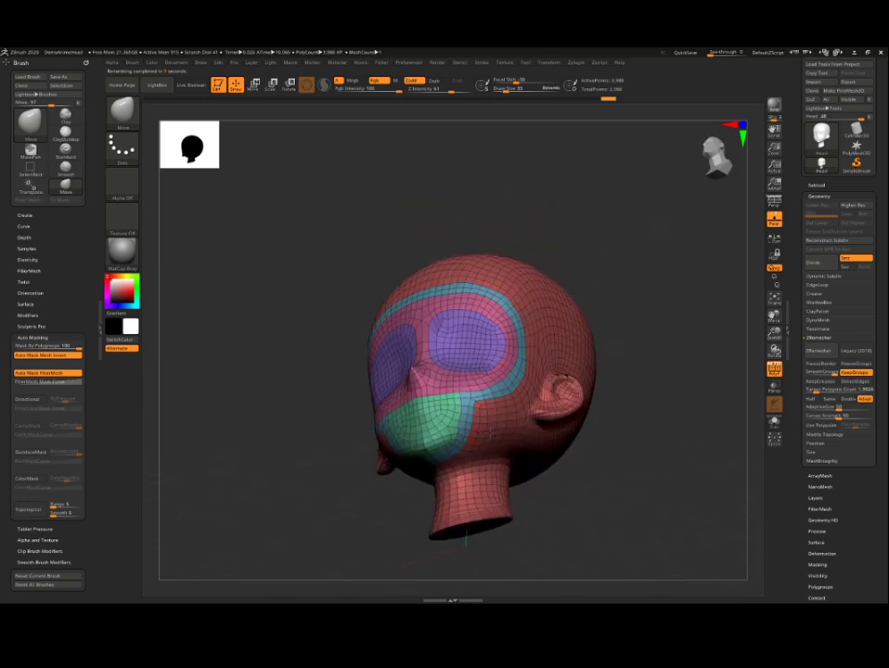
pyautogui.moveTo(489, 432); pyautogui.dragTo(670, 315)
pyautogui.hotkey('ctrl', 'z')
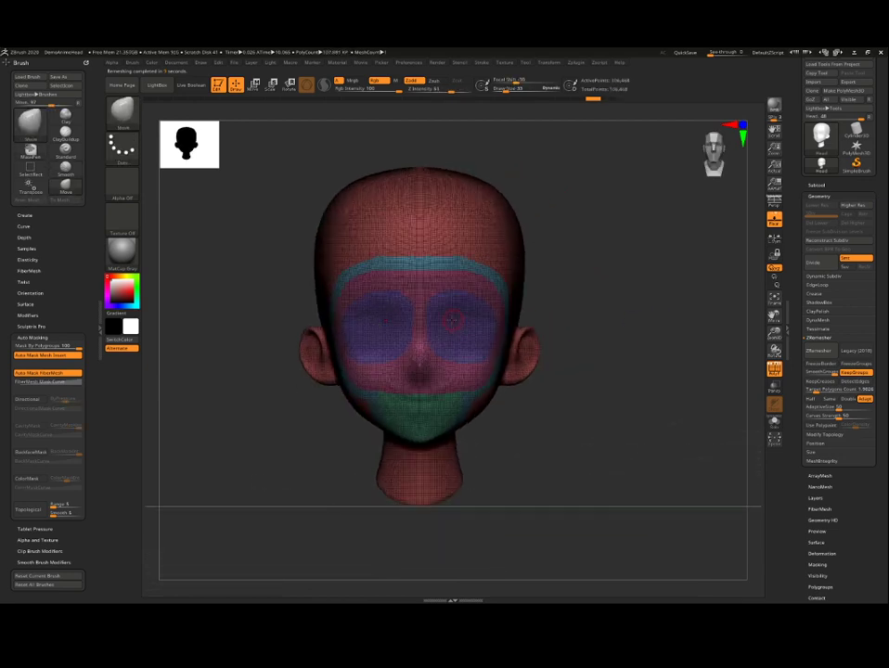
# Isolate the eye-socket polygroup, mask an oval inside each socket at draw size 19, and convert the ovals to a polygroup.
pyautogui.moveTo(775, 334); pyautogui.dragTo(718, 340)
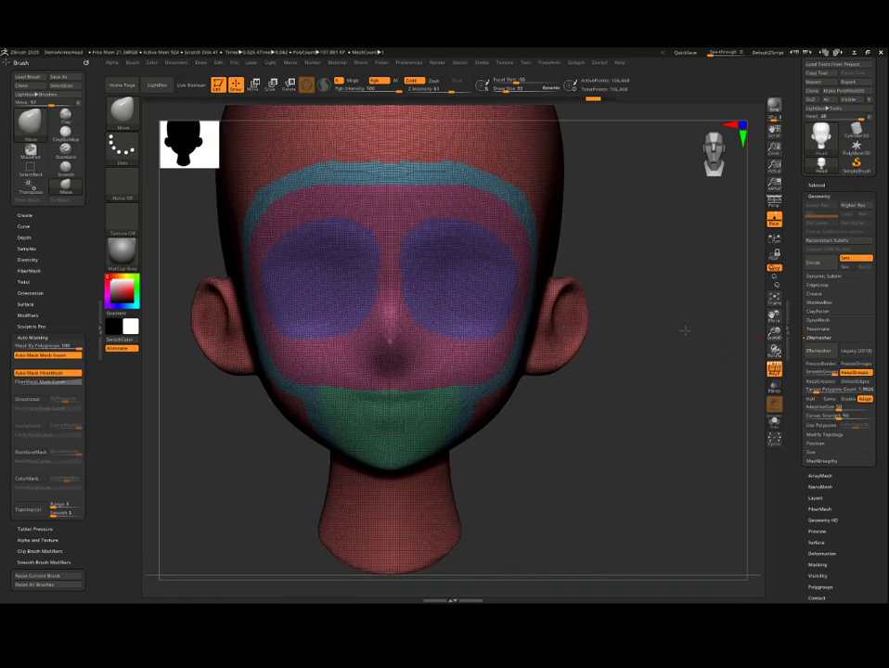
pyautogui.hotkey('ctrl', 'shift')
pyautogui.keyDown('ctrl'); pyautogui.keyDown('shift'); pyautogui.click(447, 299); pyautogui.keyUp('shift'); pyautogui.keyUp('ctrl')
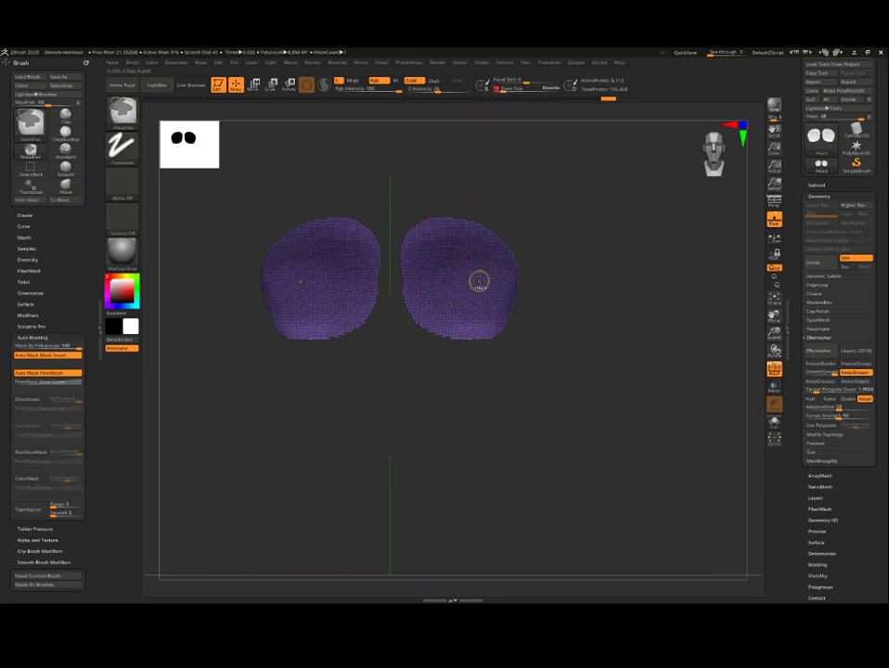
pyautogui.moveTo(478, 280)
pyautogui.keyDown('ctrl'); pyautogui.mouseDown()
pyautogui.moveTo(467, 262)
pyautogui.moveTo(432, 256)
pyautogui.moveTo(429, 302)
pyautogui.moveTo(454, 315)
pyautogui.moveTo(485, 298)
pyautogui.moveTo(439, 270)
pyautogui.mouseUp(); pyautogui.keyUp('ctrl')
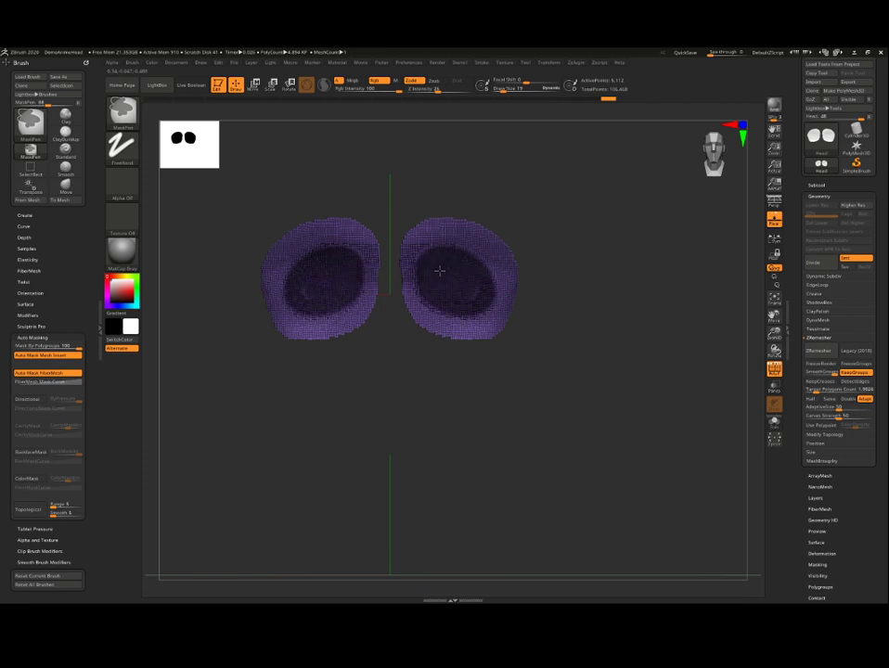
pyautogui.hotkey('ctrl', 'w')
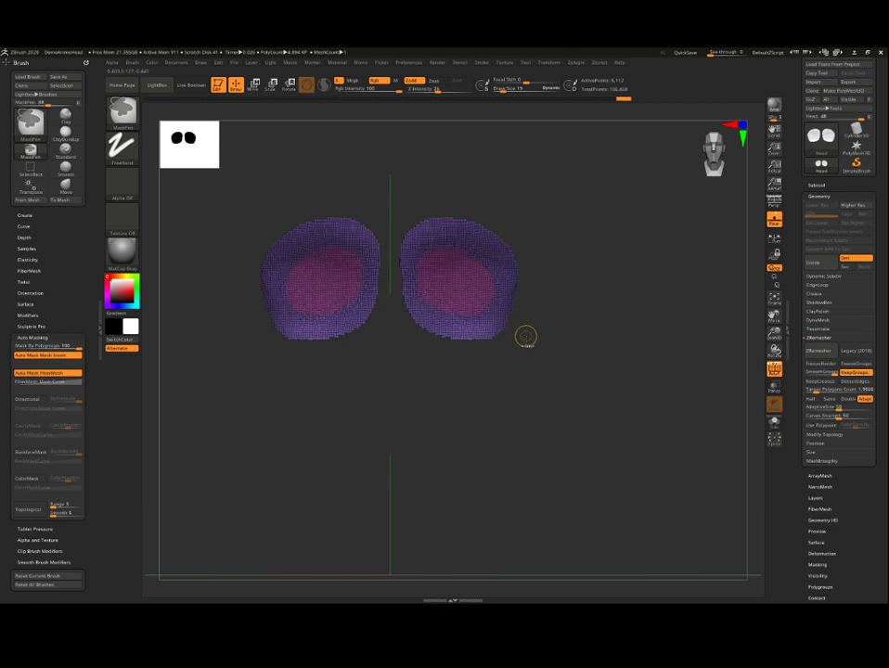
# Mask a smaller oval inside each eye oval, convert these to another polygroup, and unhide the whole head.
pyautogui.moveTo(457, 280)
pyautogui.keyDown('ctrl'); pyautogui.mouseDown()
pyautogui.moveTo(440, 276)
pyautogui.moveTo(449, 287)
pyautogui.moveTo(476, 284)
pyautogui.moveTo(447, 269)
pyautogui.moveTo(433, 277)
pyautogui.moveTo(462, 295)
pyautogui.moveTo(477, 285)
pyautogui.mouseUp(); pyautogui.keyUp('ctrl')
pyautogui.hotkey('ctrl', 'w')
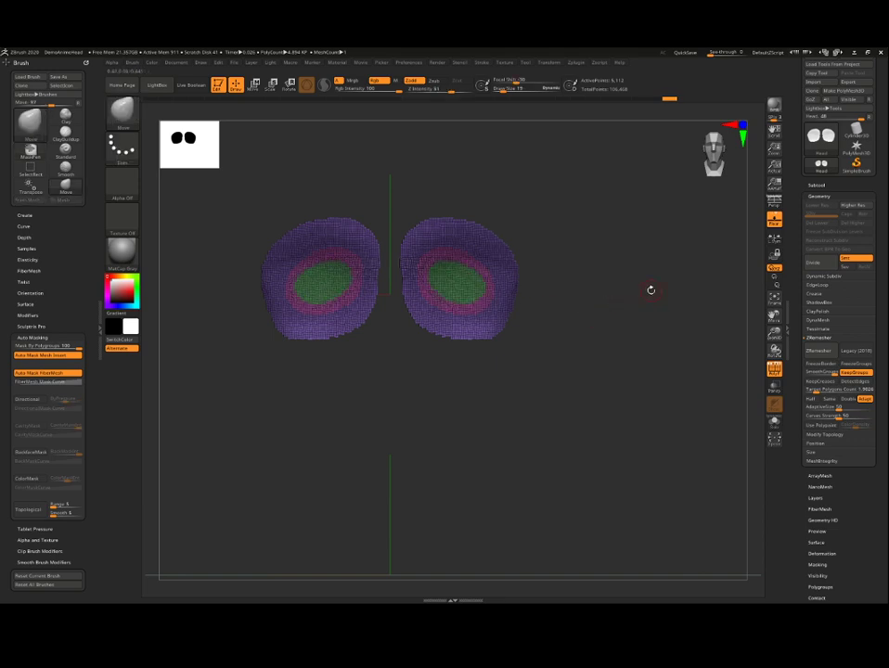
pyautogui.keyDown('ctrl'); pyautogui.keyDown('shift'); pyautogui.click(640, 316); pyautogui.keyUp('shift'); pyautogui.keyUp('ctrl')
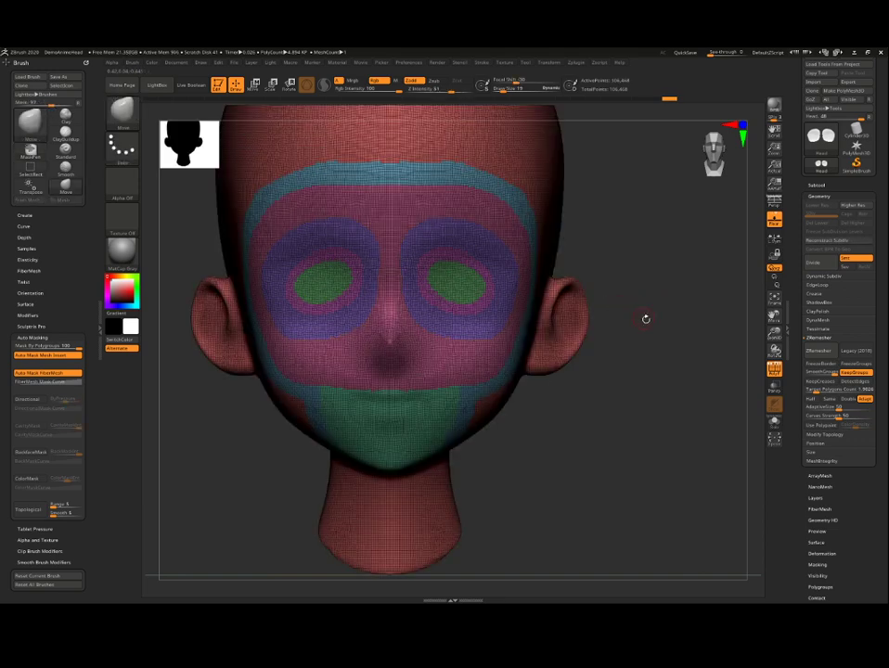
# Run ZRemesher on the head with KeepGroups, and rerun it with the target polygon count lowered to about 0.55.
pyautogui.click(821, 351)
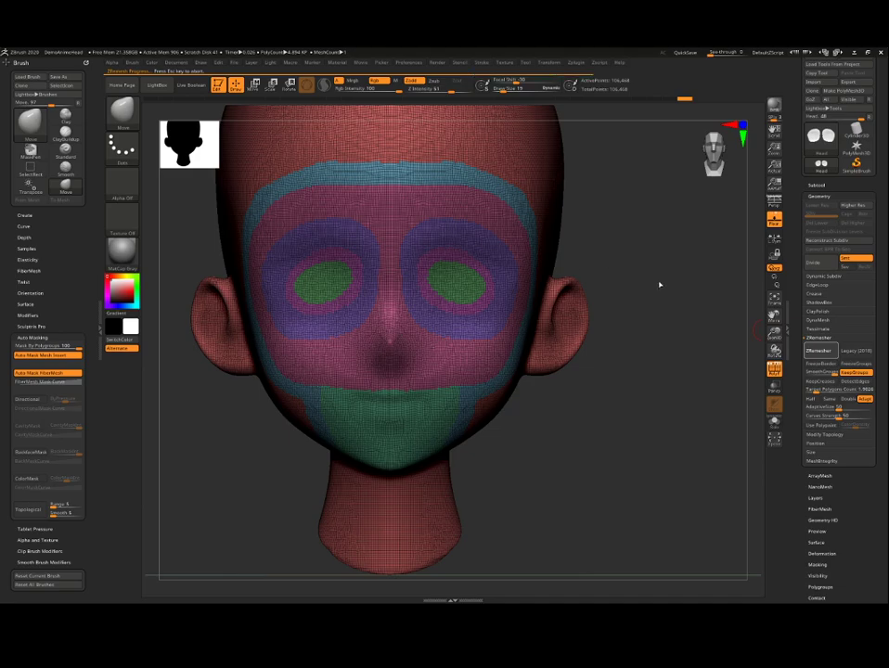
pyautogui.moveTo(663, 289); pyautogui.dragTo(767, 312)
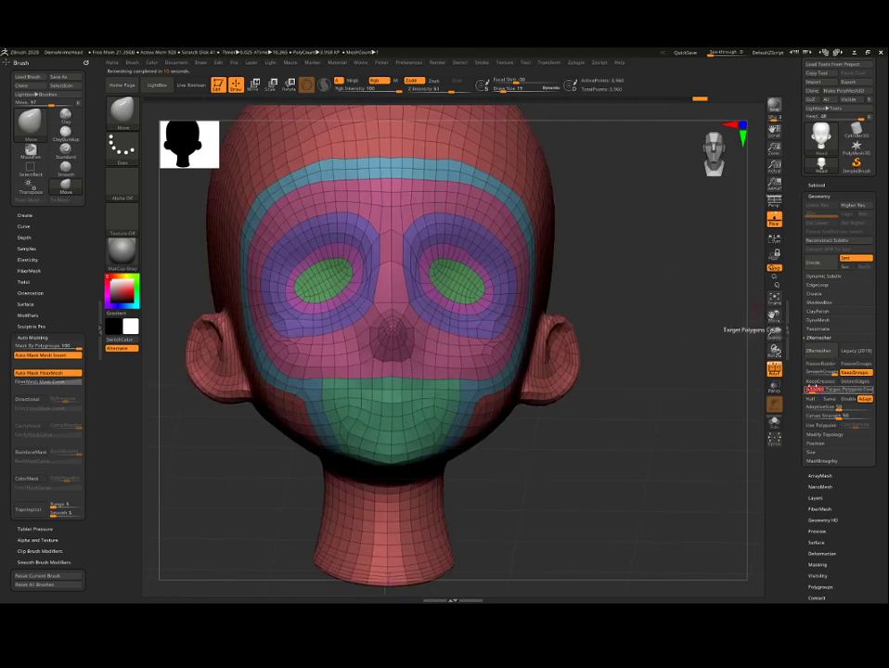
pyautogui.click(816, 352)
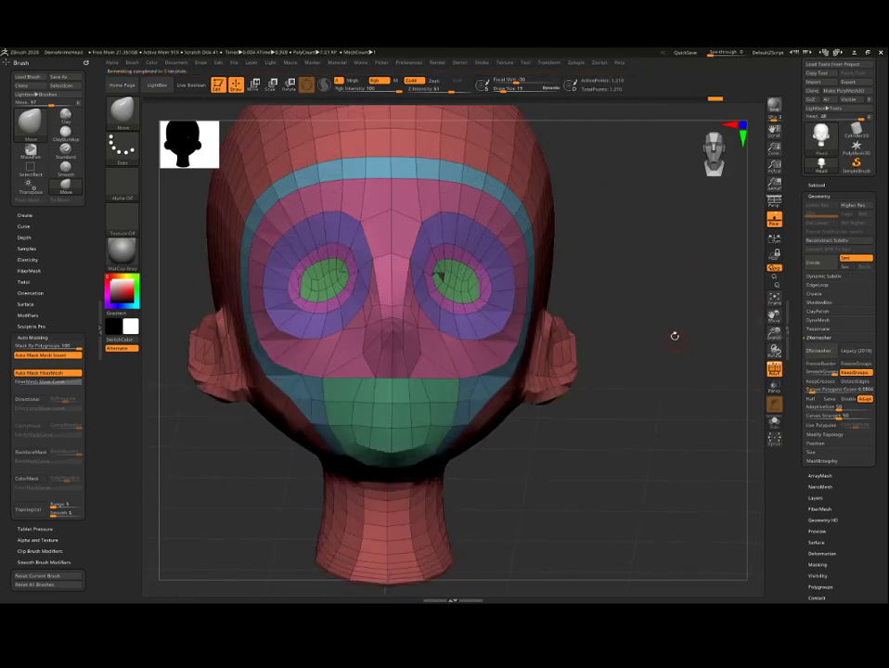
# Undo the last low-density ZRemesher pass on the head and examine the denser remesh around the eyes and cheeks.
pyautogui.moveTo(674, 336)
pyautogui.mouseDown()
pyautogui.moveTo(667, 341)
pyautogui.moveTo(677, 341)
pyautogui.mouseUp()
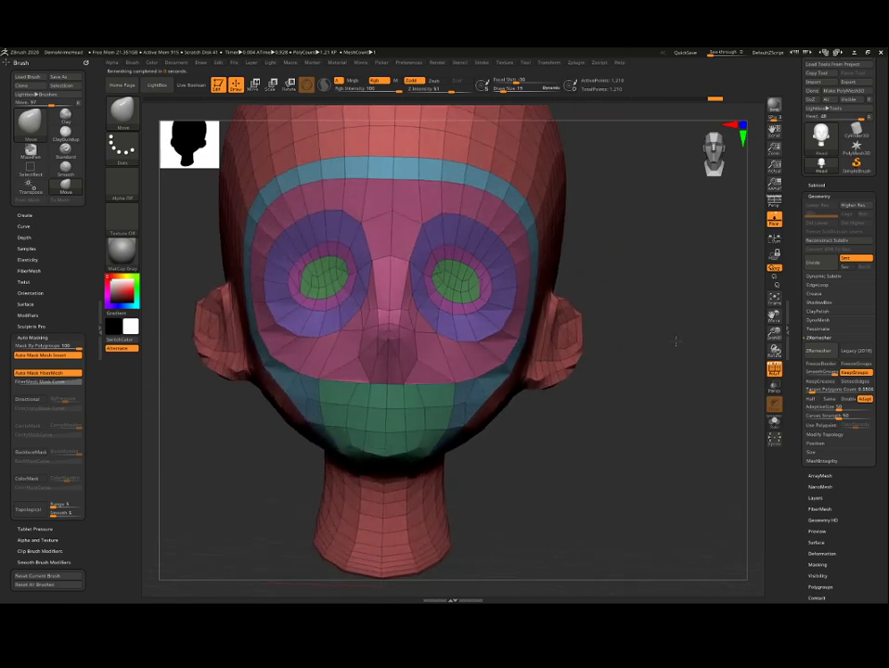
pyautogui.hotkey('ctrl', 'z')
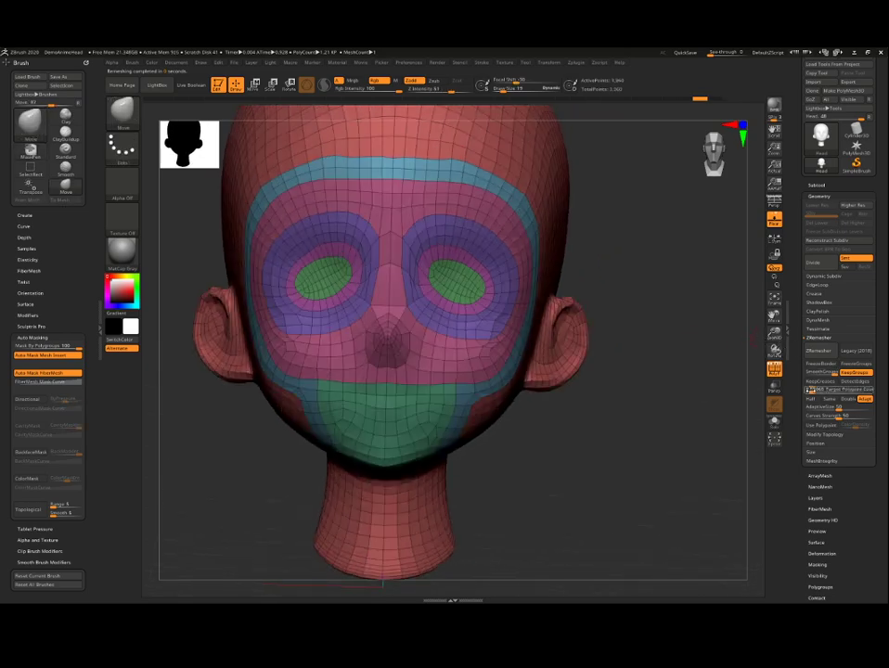
pyautogui.moveTo(665, 318); pyautogui.dragTo(638, 333)
pyautogui.press('shift')
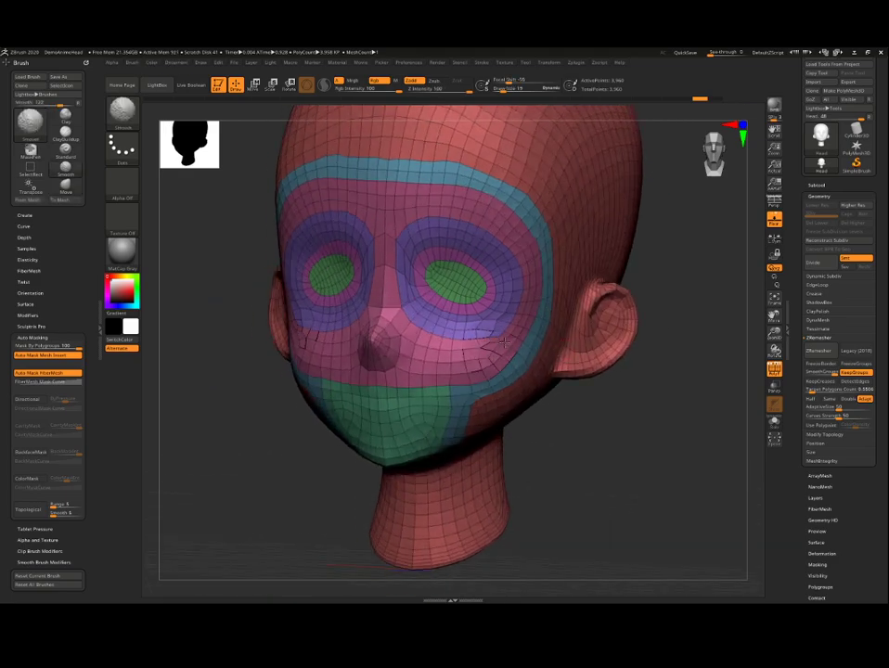
pyautogui.moveTo(640, 421)
pyautogui.mouseDown()
pyautogui.moveTo(582, 426)
pyautogui.moveTo(568, 412)
pyautogui.moveTo(649, 411)
pyautogui.moveTo(753, 385)
pyautogui.mouseUp()
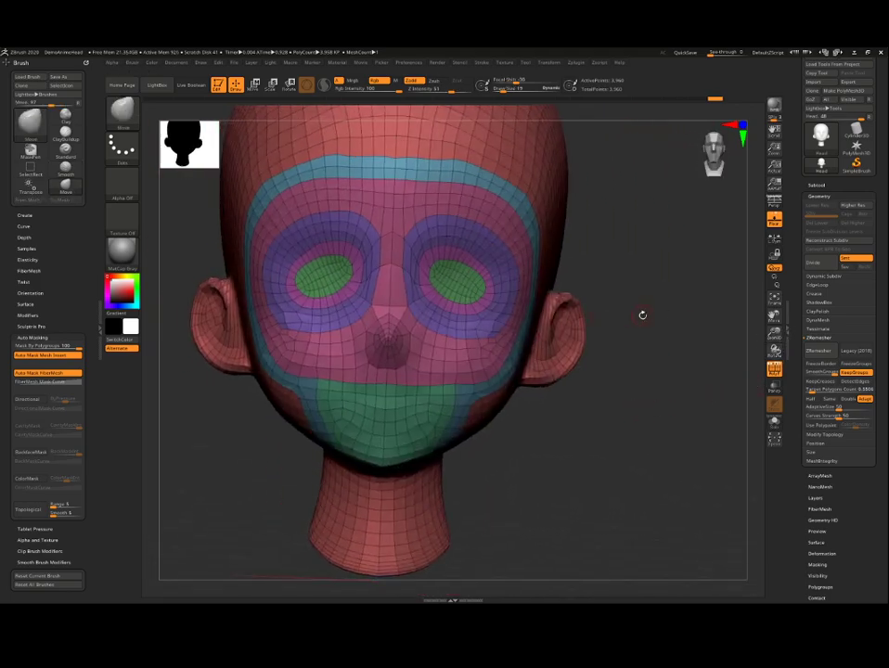
# Subdivide the remeshed head up to level 4 and hide the polyframe to check the smooth surface from several angles.
pyautogui.press('ctrl')
pyautogui.hotkey('ctrl', 'd')
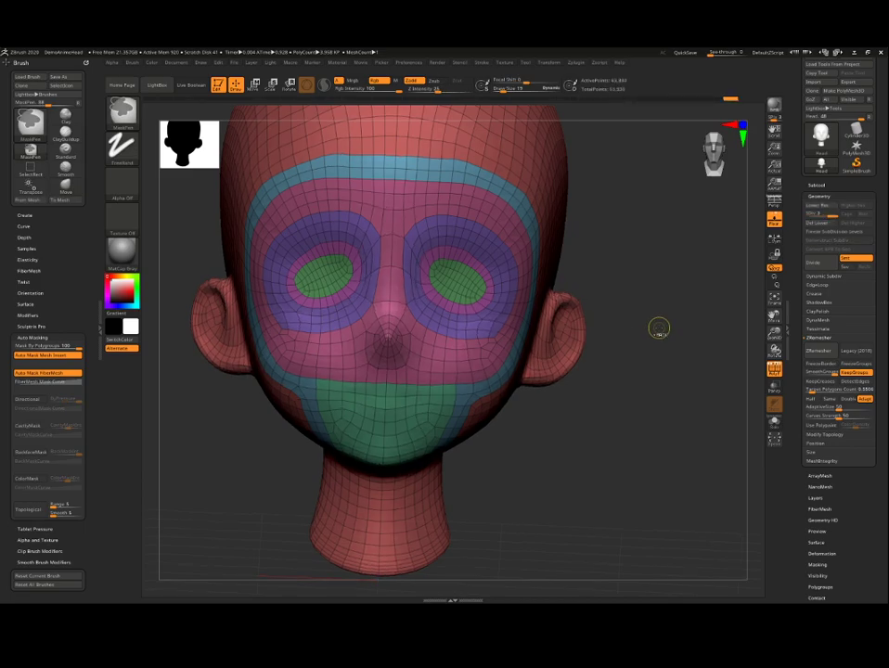
pyautogui.click(774, 368)
pyautogui.moveTo(710, 361)
pyautogui.mouseDown()
pyautogui.moveTo(639, 328)
pyautogui.moveTo(647, 318)
pyautogui.mouseUp()
pyautogui.moveTo(678, 357); pyautogui.dragTo(641, 339)
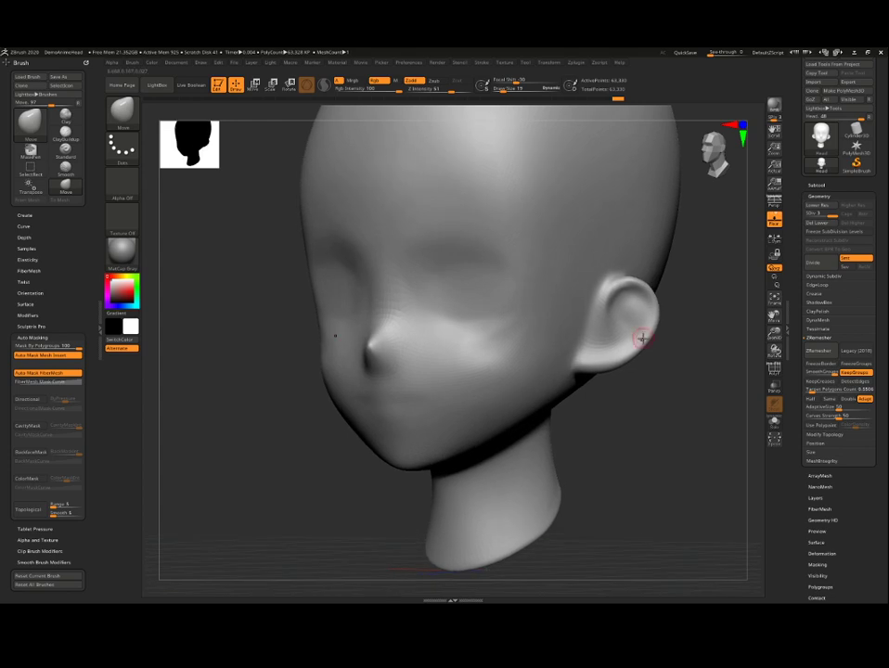
pyautogui.moveTo(660, 385); pyautogui.dragTo(705, 340)
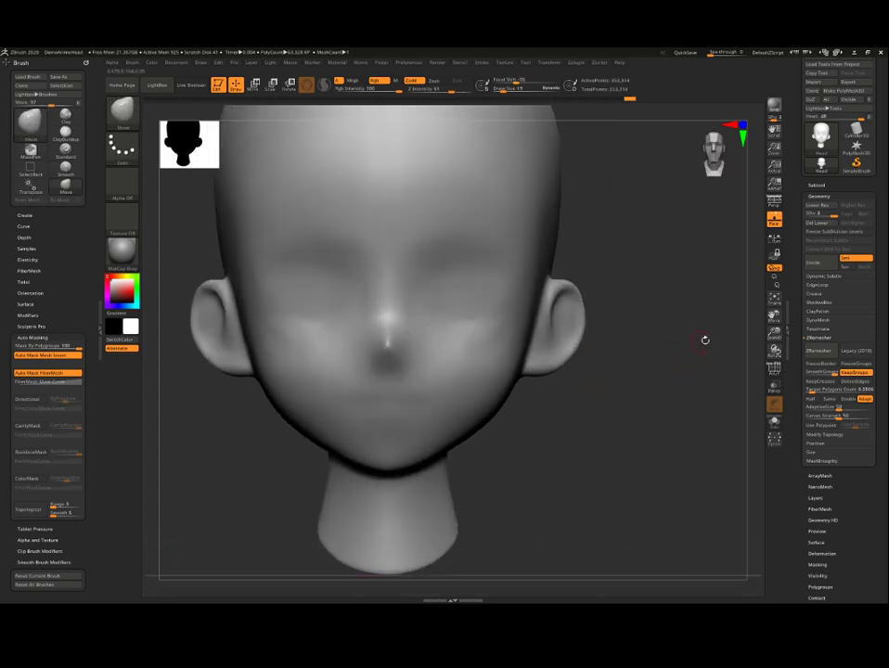
pyautogui.moveTo(770, 339); pyautogui.dragTo(682, 332)
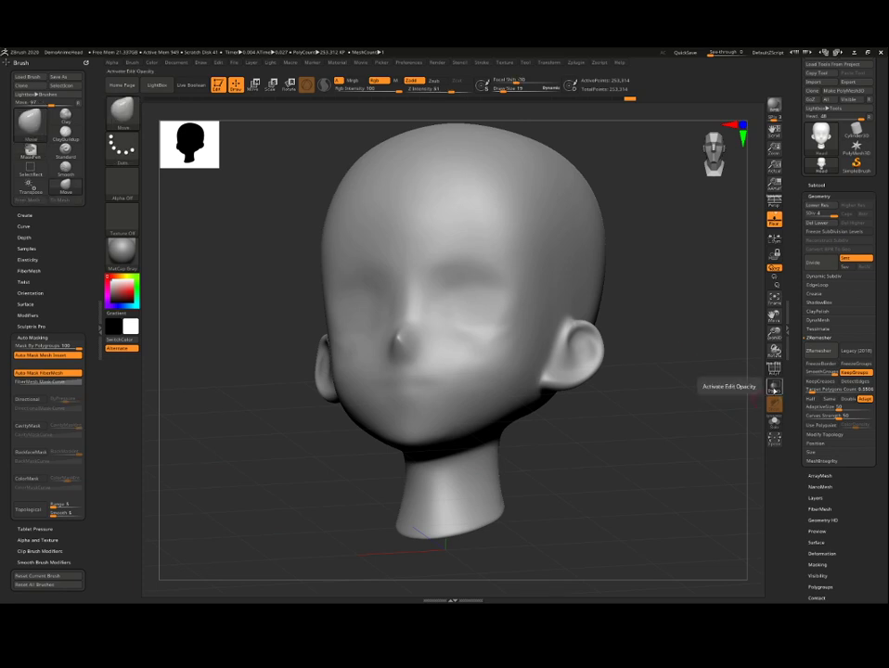
# Show the polyframe again and lower the head to subdivision level 1 to check its topology from the side.
pyautogui.click(774, 369)
pyautogui.moveTo(682, 354)
pyautogui.mouseDown()
pyautogui.moveTo(688, 357)
pyautogui.moveTo(657, 339)
pyautogui.moveTo(668, 354)
pyautogui.moveTo(654, 321)
pyautogui.moveTo(635, 321)
pyautogui.moveTo(675, 331)
pyautogui.moveTo(676, 307)
pyautogui.moveTo(778, 243)
pyautogui.mouseUp()
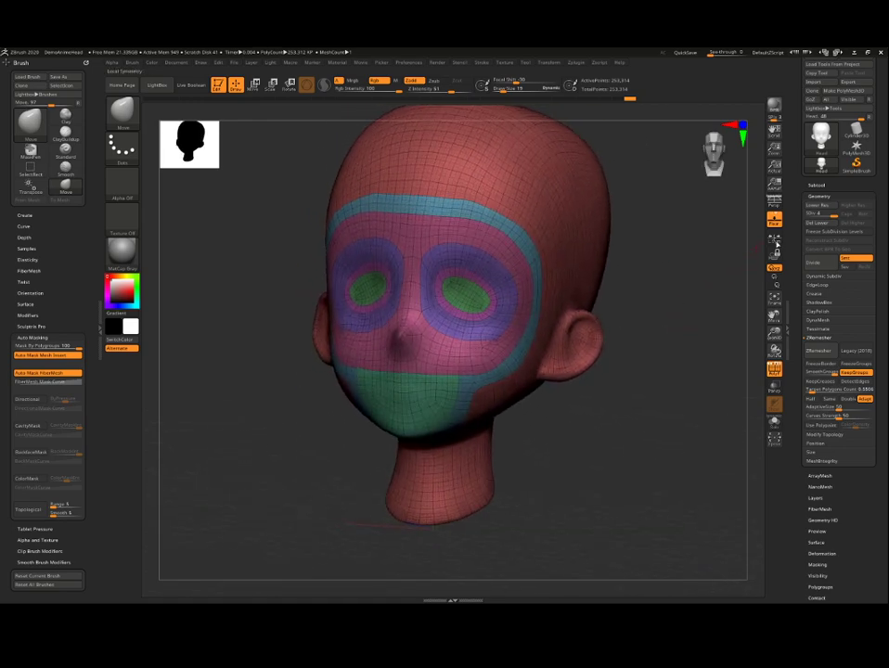
pyautogui.moveTo(718, 261); pyautogui.dragTo(659, 269)
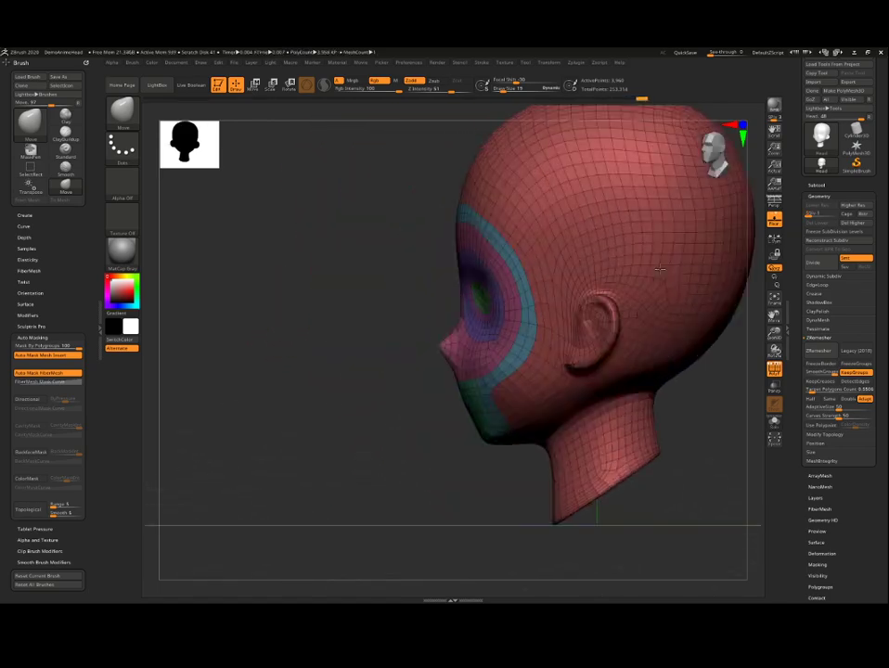